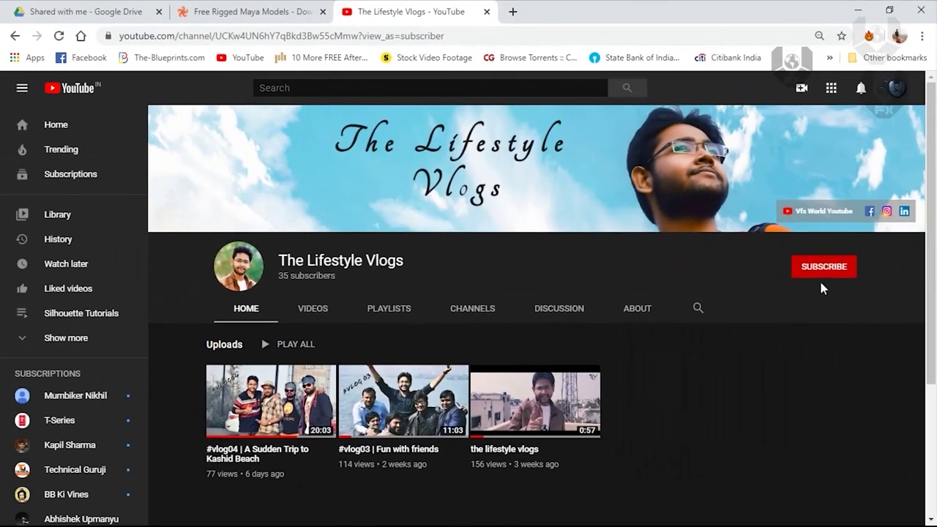
Step: Subscribe to The Lifestyle Vlogs channel and set its notifications to All
{"action": "left_click", "coordinate": [828, 270]}
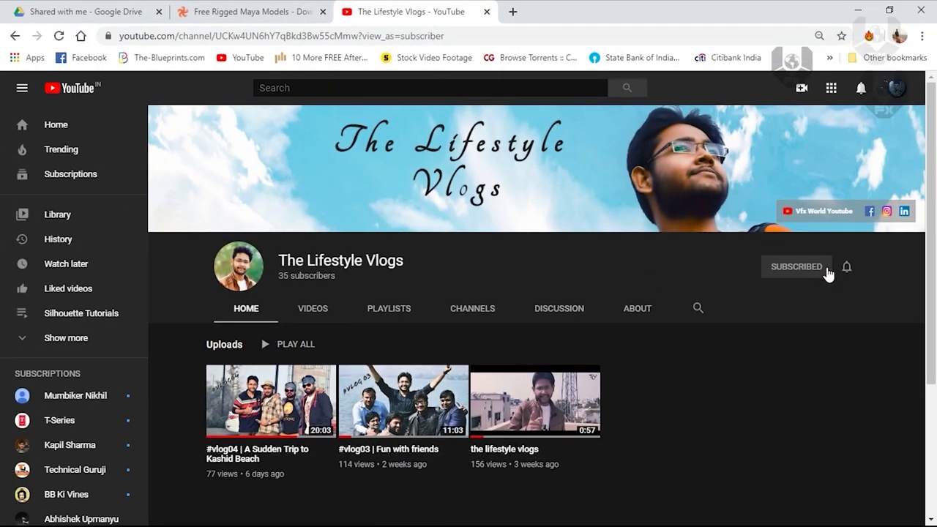
{"action": "left_click", "coordinate": [848, 269]}
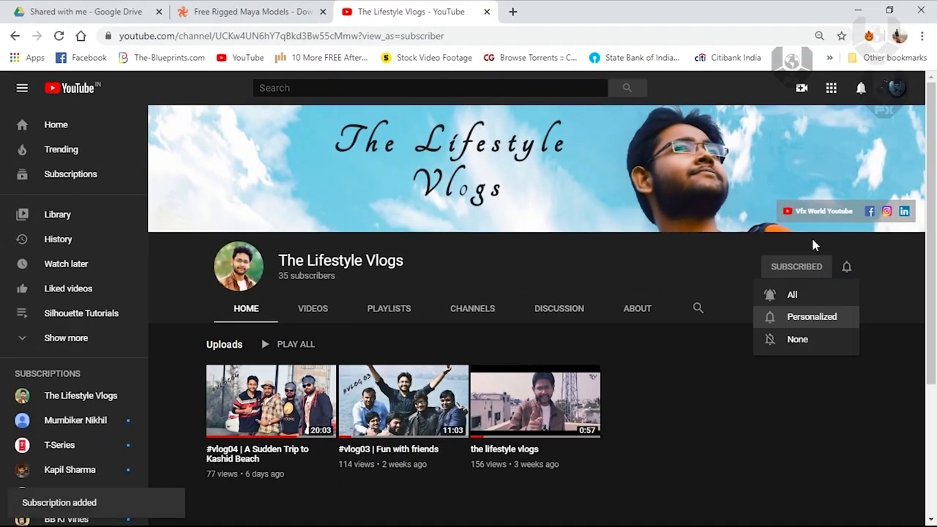
{"action": "left_click", "coordinate": [789, 295]}
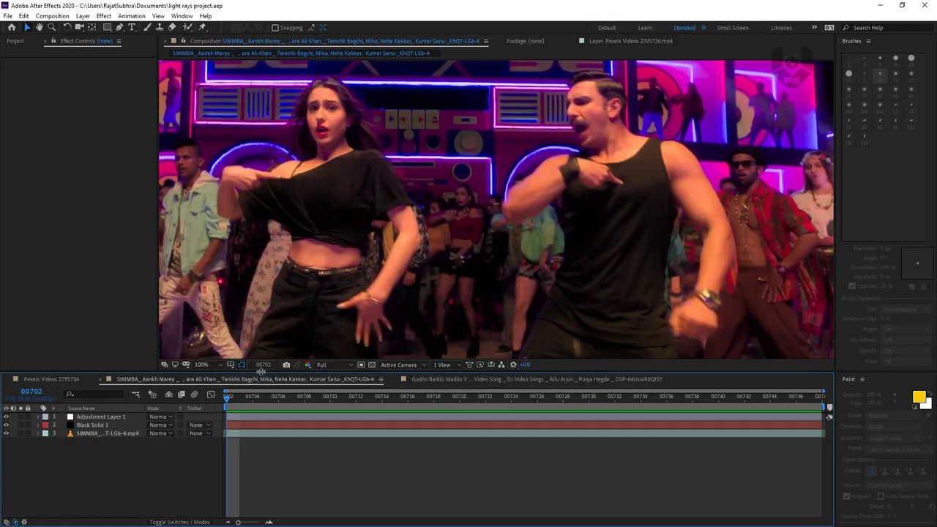
Step: Switch to After Effects and play and scrub through the SIMMBA composition to examine the glowing outlines on the two dancers
{"action": "key", "text": "space"}
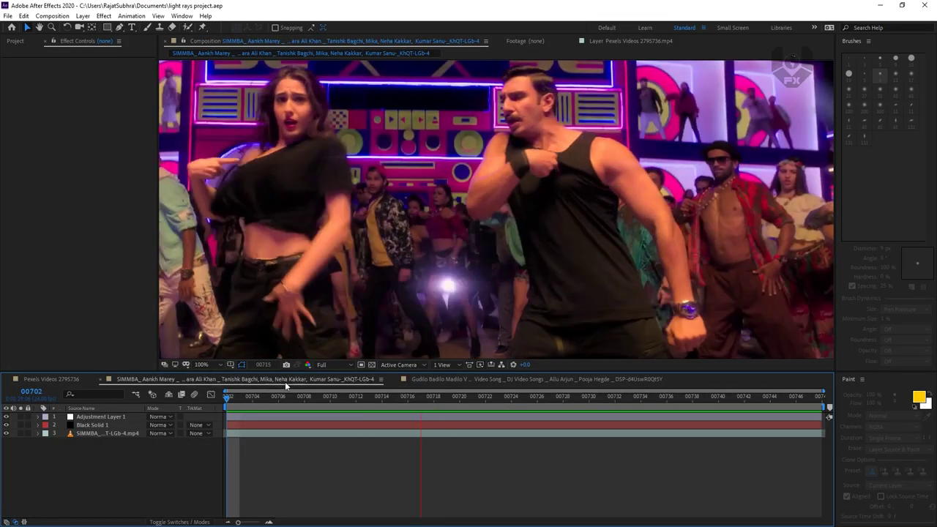
{"action": "mouse_move", "coordinate": [510, 400]}
{"action": "left_mouse_down"}
{"action": "mouse_move", "coordinate": [461, 403]}
{"action": "mouse_move", "coordinate": [499, 404]}
{"action": "left_mouse_up"}
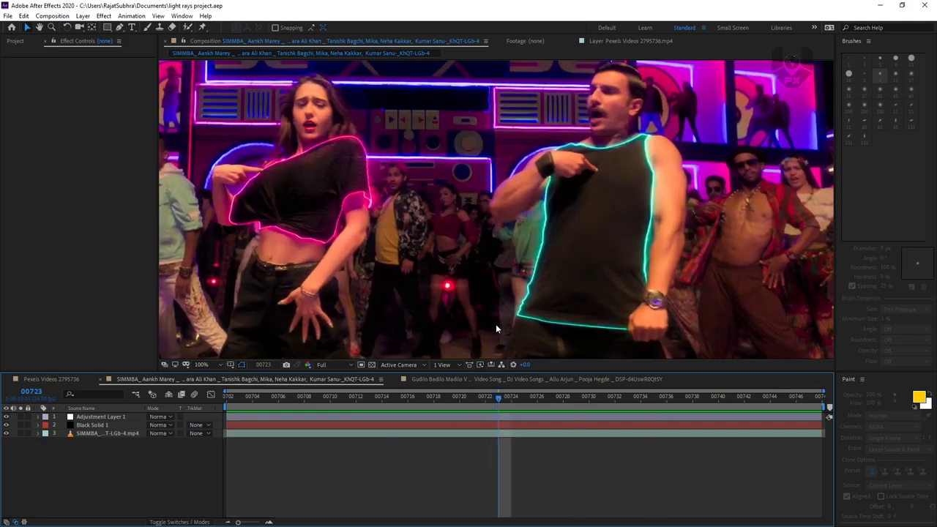
{"action": "key", "text": "space"}
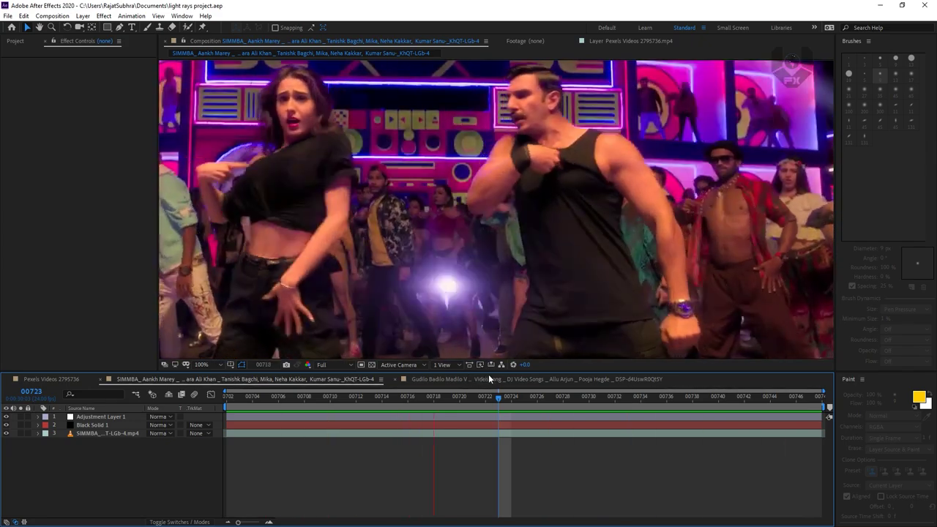
{"action": "left_click", "coordinate": [445, 402]}
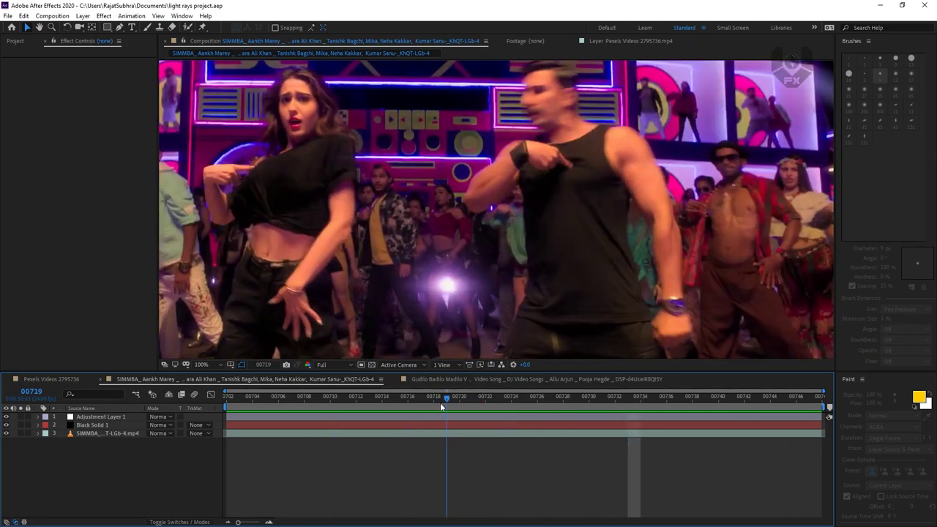
{"action": "key", "text": "space"}
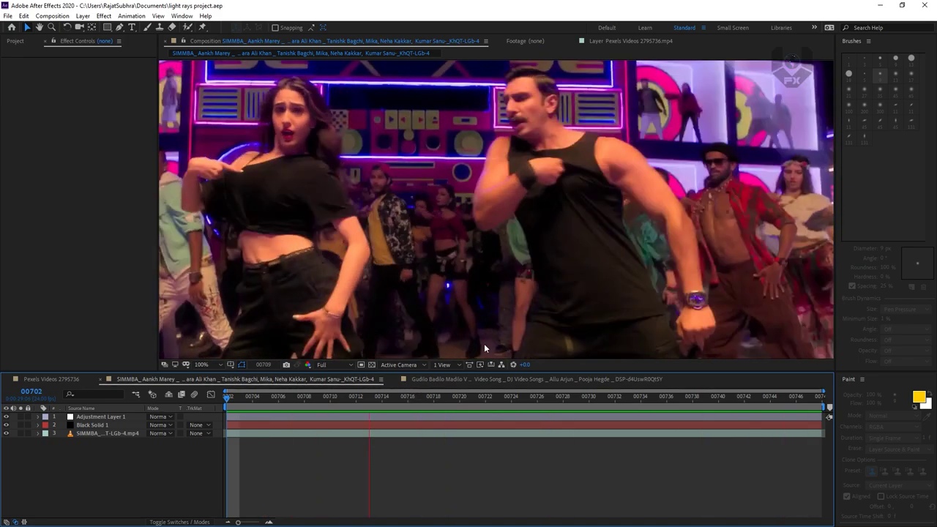
Step: Play the Gudilo Badilo Madilo composition to examine its light strokes, and return to the start of the SIMMBA composition
{"action": "left_click", "coordinate": [440, 379]}
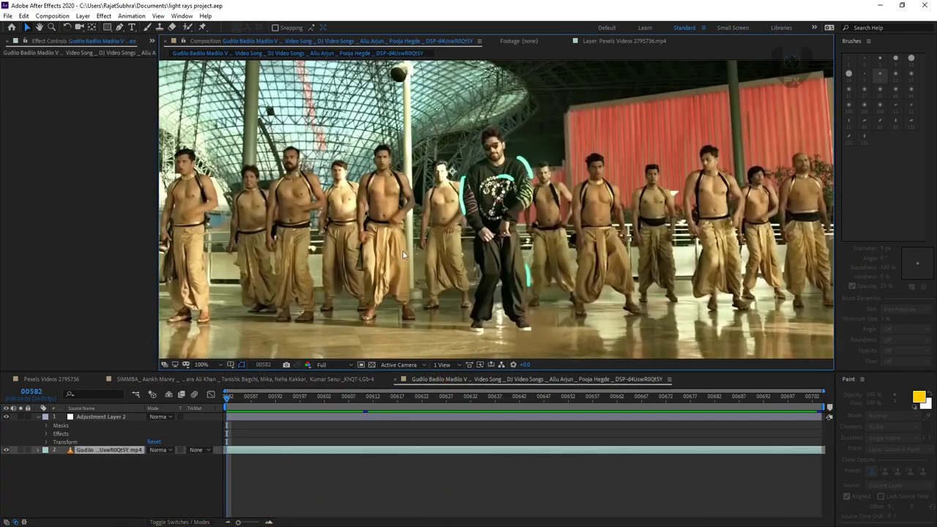
{"action": "left_click_drag", "start_coordinate": [264, 404], "coordinate": [218, 463]}
{"action": "key", "text": "space"}
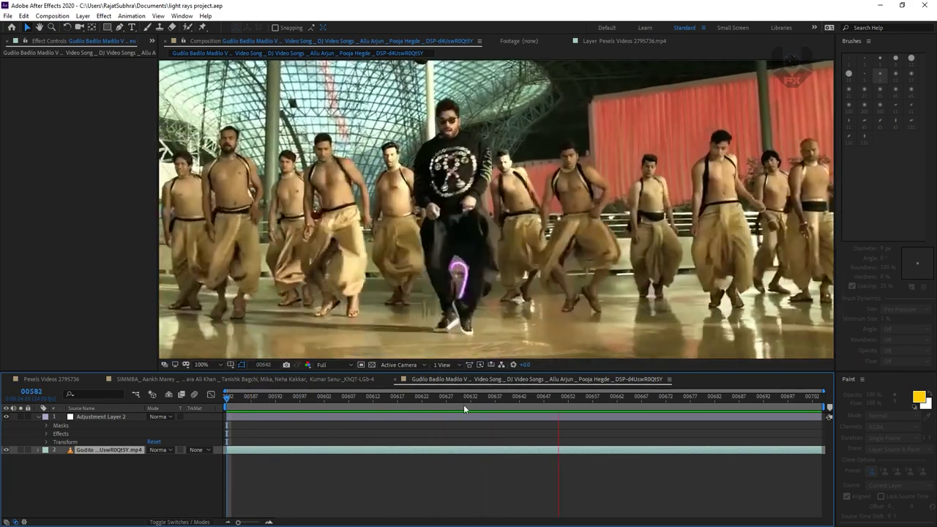
{"action": "key", "text": "space"}
{"action": "key", "text": "space"}
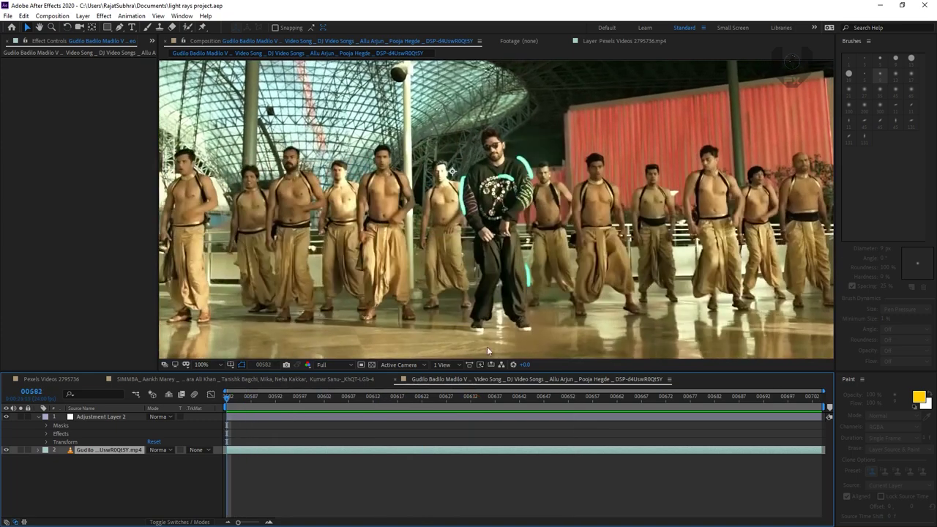
{"action": "left_click", "coordinate": [213, 378]}
{"action": "left_click", "coordinate": [252, 398]}
{"action": "left_click_drag", "start_coordinate": [243, 403], "coordinate": [228, 399]}
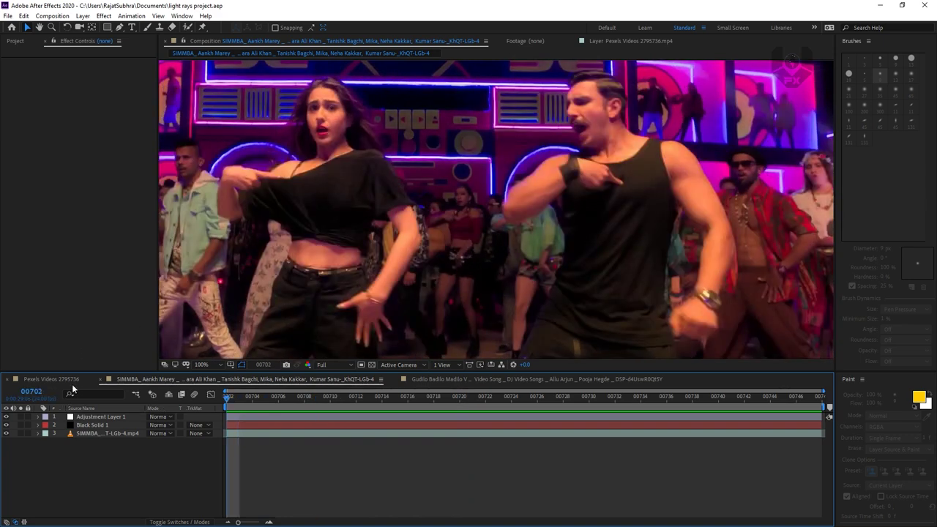
Step: Play the Pexels Videos 2795736 composition to examine the dancer footage, and return to frame 0
{"action": "left_click", "coordinate": [77, 387]}
{"action": "left_click", "coordinate": [243, 397]}
{"action": "left_click_drag", "start_coordinate": [242, 398], "coordinate": [161, 466]}
{"action": "key", "text": "space"}
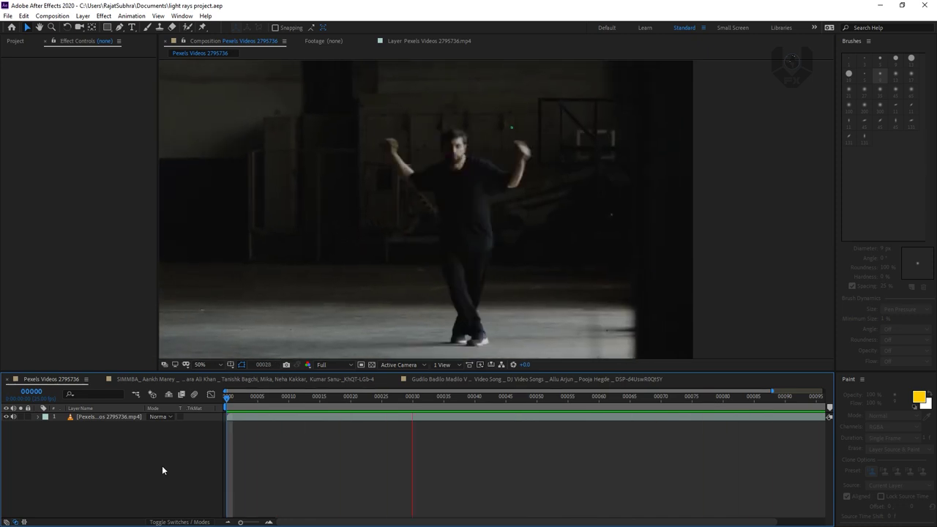
{"action": "key", "text": "space"}
{"action": "left_click_drag", "start_coordinate": [305, 404], "coordinate": [210, 405]}
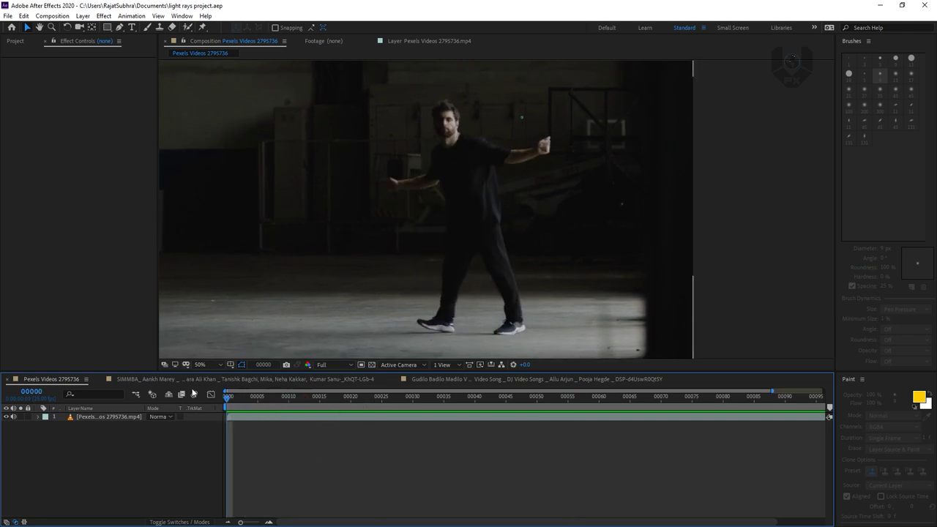
Step: Create a black 3840 x 2160 px solid named "light" above the footage and hide it
{"action": "right_click", "coordinate": [148, 454]}
{"action": "mouse_move", "coordinate": [191, 347]}
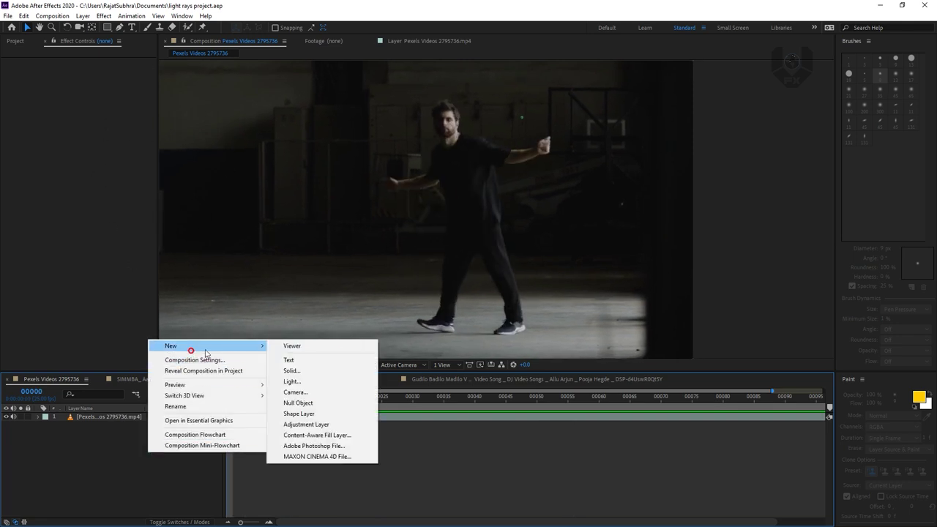
{"action": "left_click", "coordinate": [325, 372]}
{"action": "key", "text": "BackSpace"}
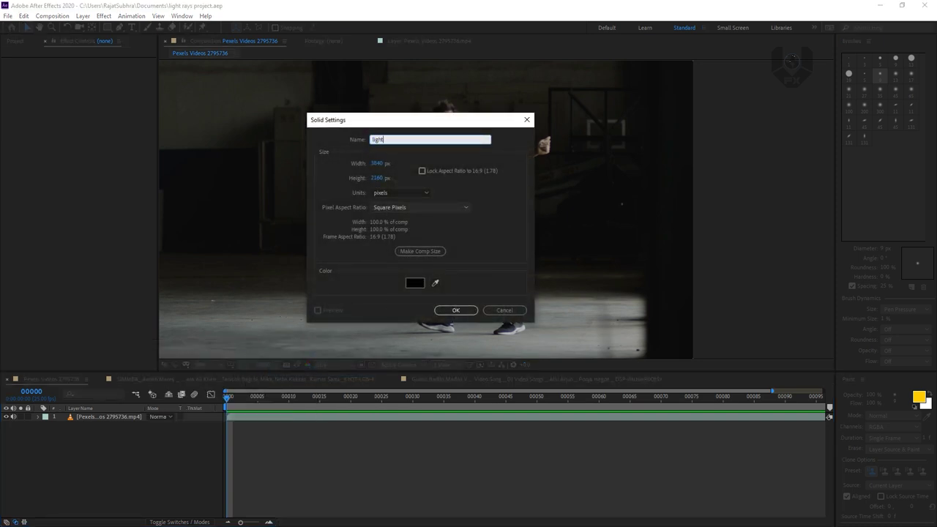
{"action": "key", "text": "Return"}
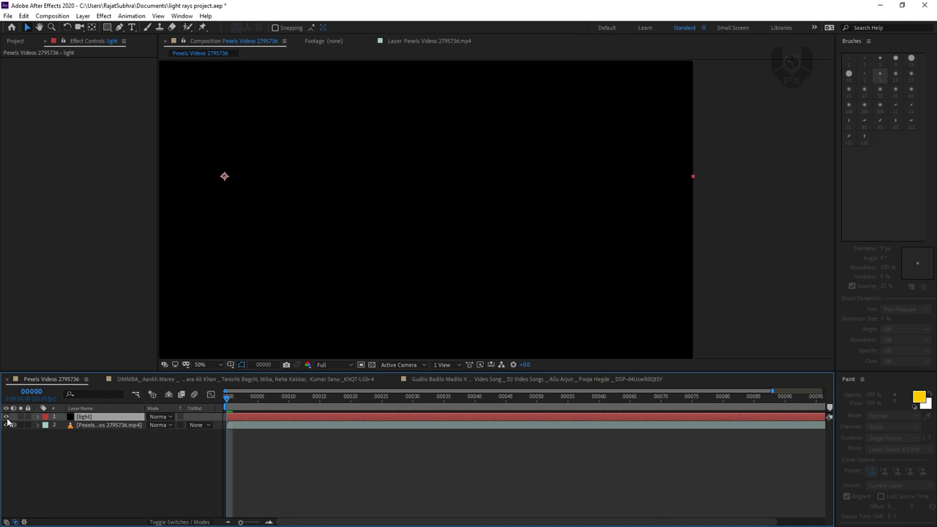
{"action": "left_click", "coordinate": [6, 417]}
Step: Select the Pexels Videos 2795736.mp4 footage layer and activate the Brush tool
{"action": "left_click", "coordinate": [100, 425]}
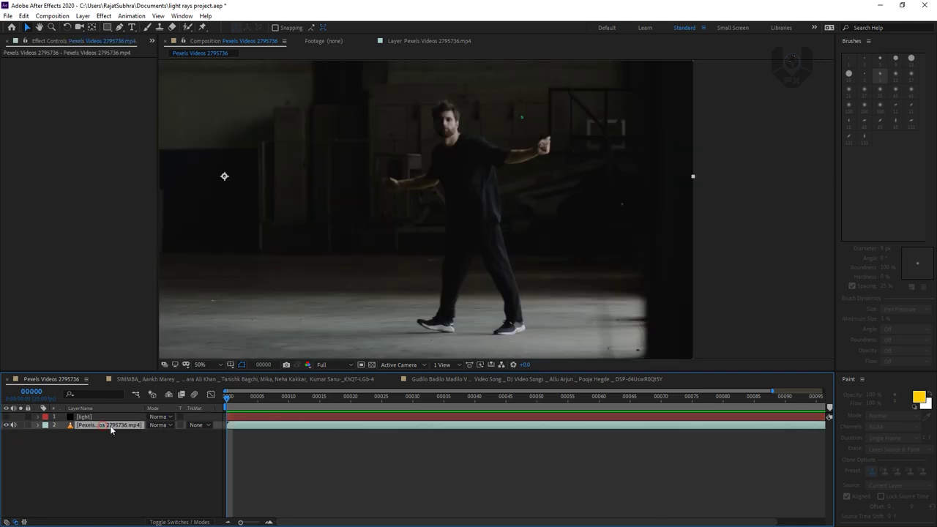
{"action": "left_click", "coordinate": [147, 28]}
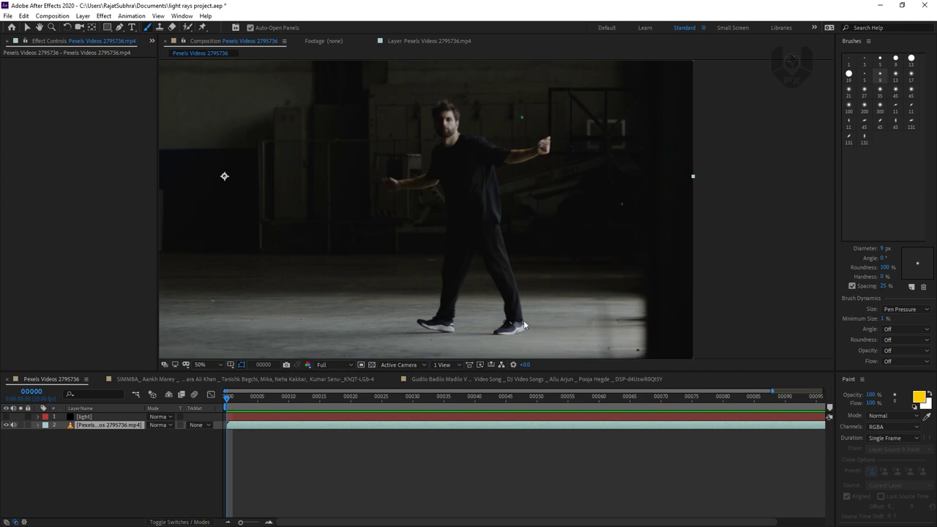
{"action": "left_click", "coordinate": [180, 16]}
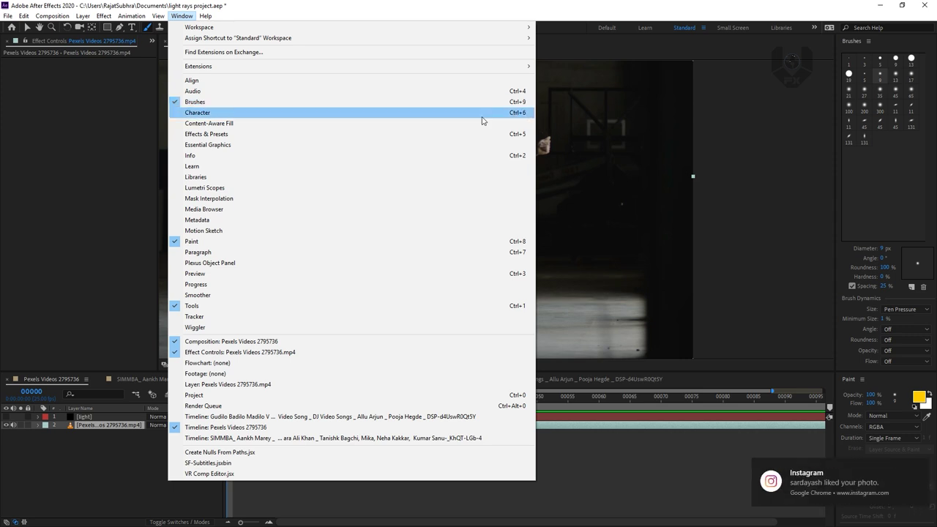
{"action": "left_click", "coordinate": [922, 470]}
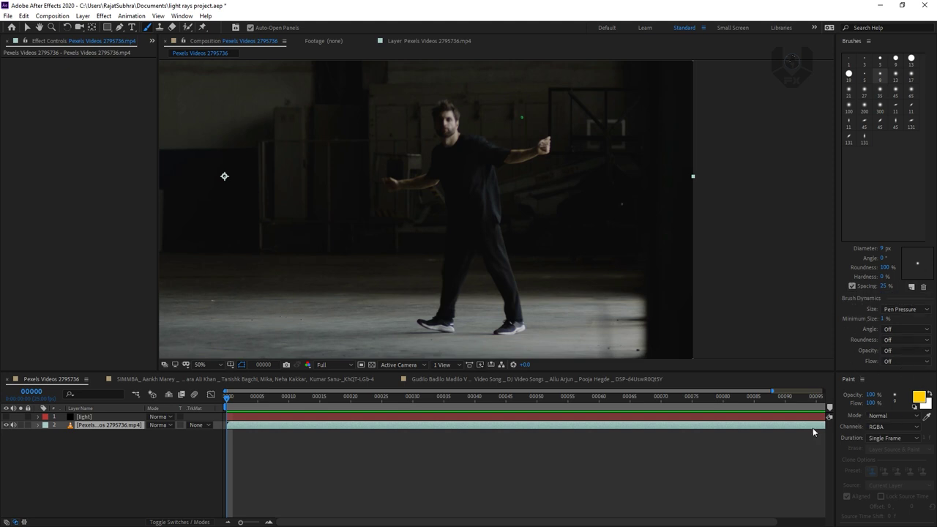
Step: Choose Normal paint mode, RGBA channels and Single Frame duration for the brush strokes
{"action": "left_click", "coordinate": [893, 417]}
{"action": "left_click", "coordinate": [904, 423]}
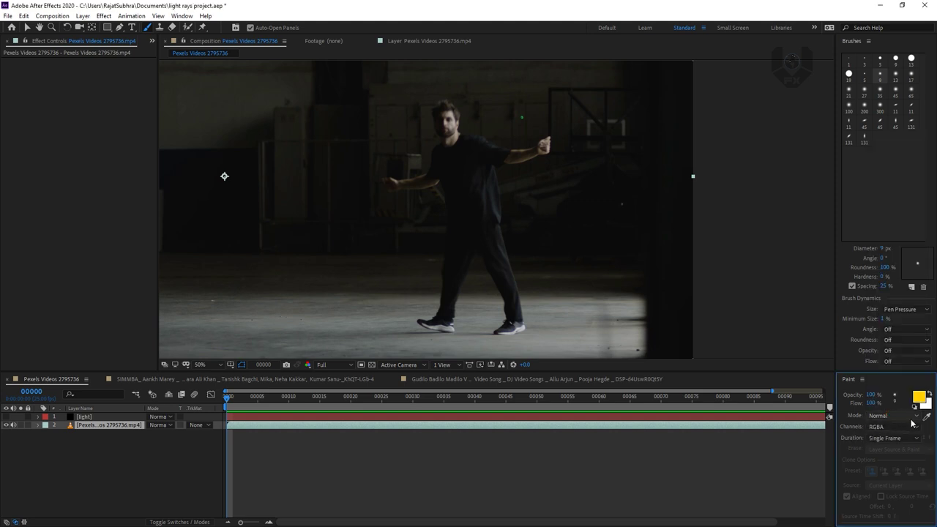
{"action": "left_click", "coordinate": [898, 426]}
{"action": "left_click", "coordinate": [899, 436]}
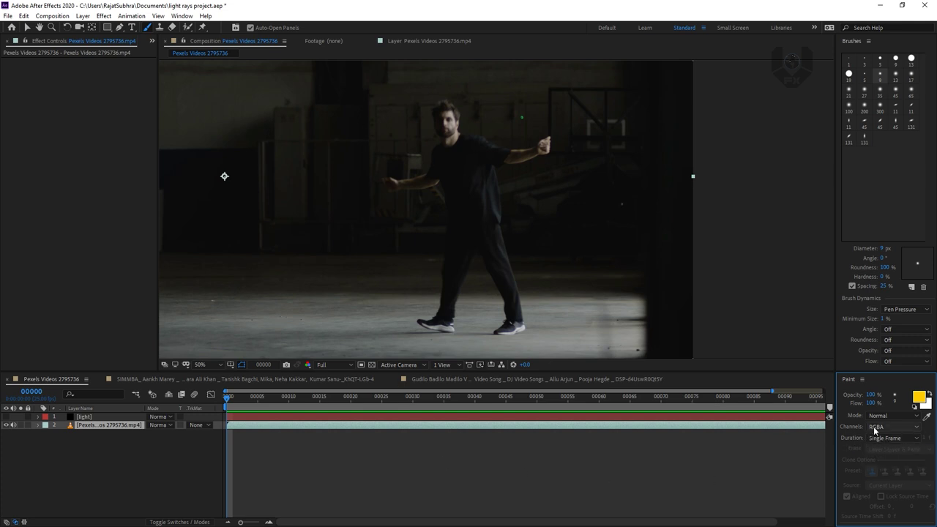
{"action": "left_click", "coordinate": [888, 429]}
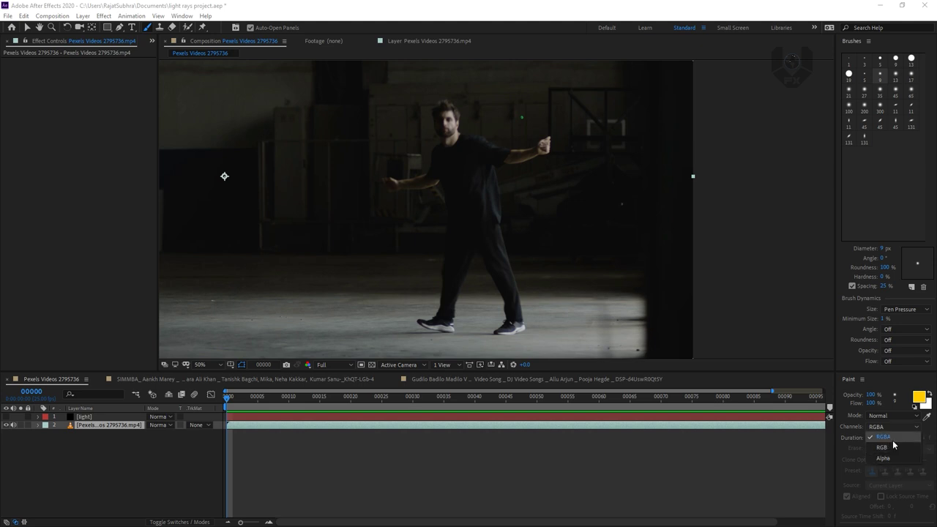
{"action": "left_click", "coordinate": [847, 427]}
{"action": "left_click", "coordinate": [886, 442]}
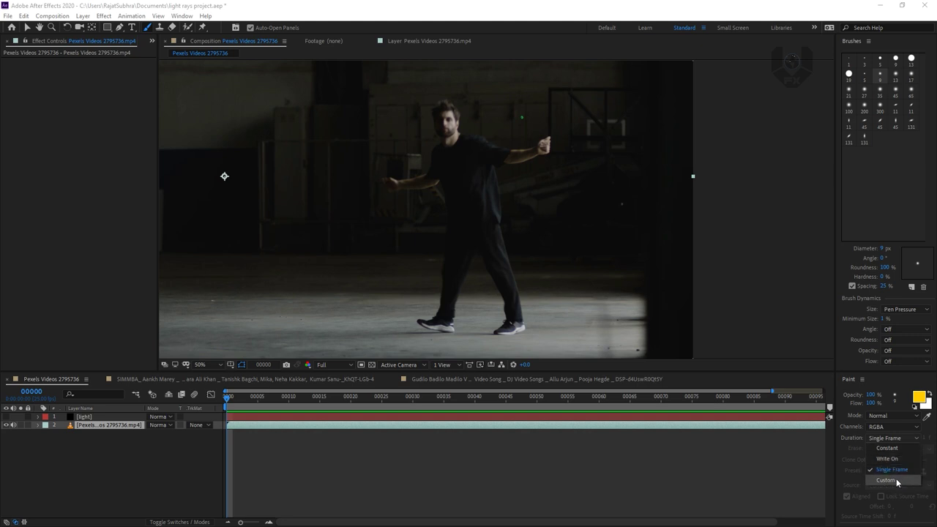
{"action": "left_click", "coordinate": [900, 476]}
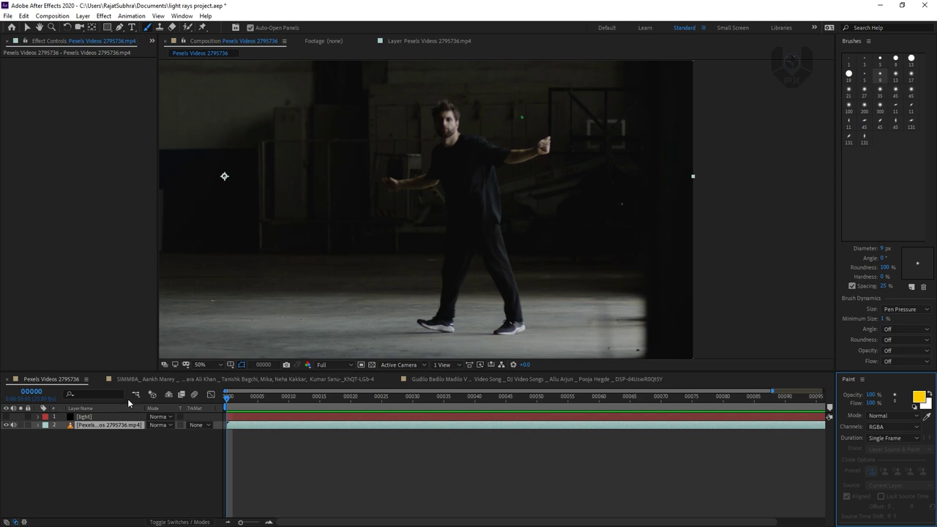
Step: Open the Pexels Videos 2795736.mp4 layer in its own Layer viewer for painting on the dancer
{"action": "left_click_drag", "start_coordinate": [460, 199], "coordinate": [504, 208]}
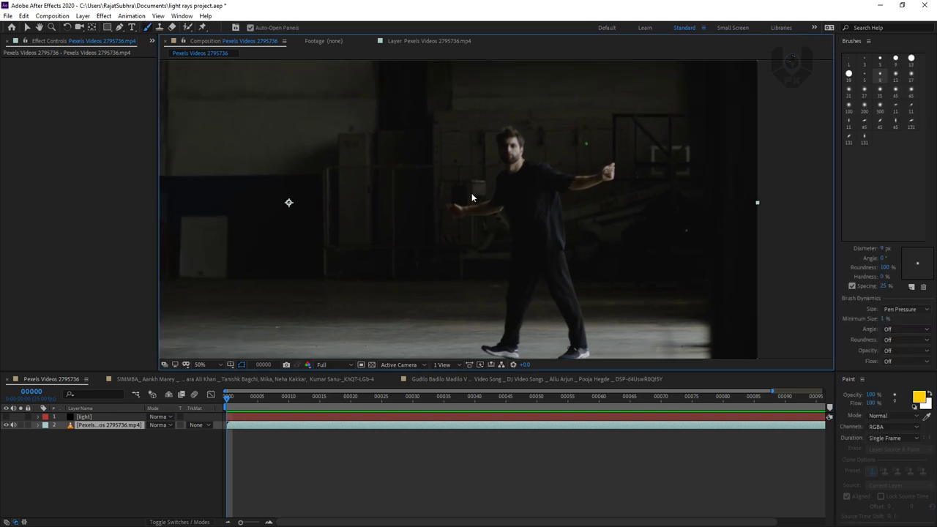
{"action": "double_click", "coordinate": [124, 425]}
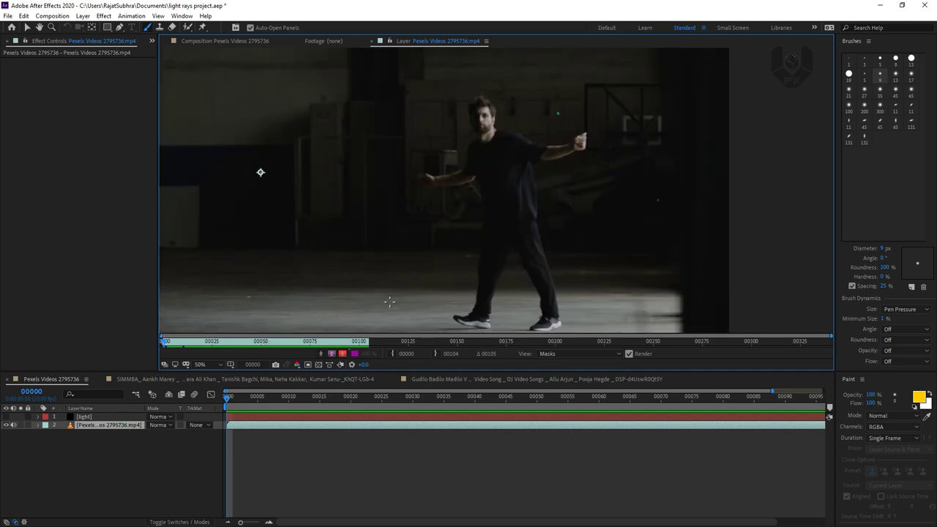
{"action": "left_click_drag", "start_coordinate": [424, 183], "coordinate": [426, 161]}
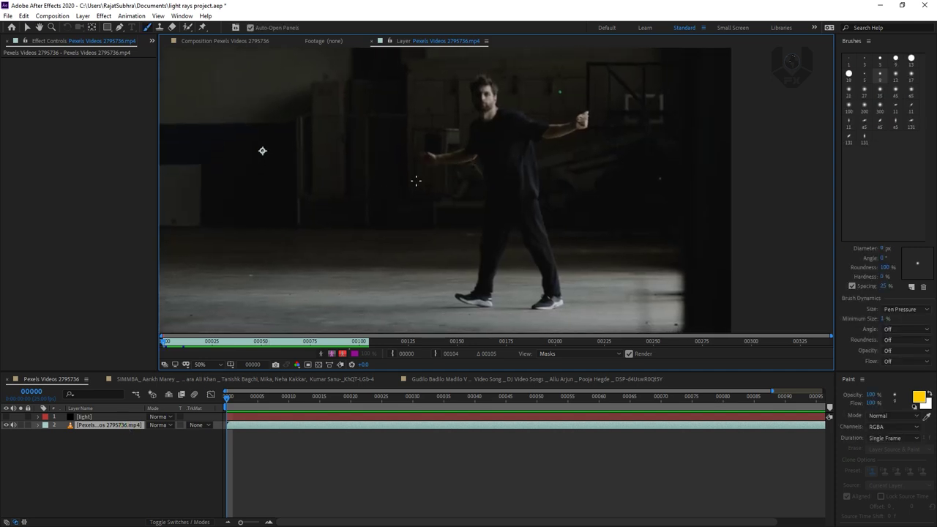
{"action": "left_click_drag", "start_coordinate": [453, 230], "coordinate": [399, 207]}
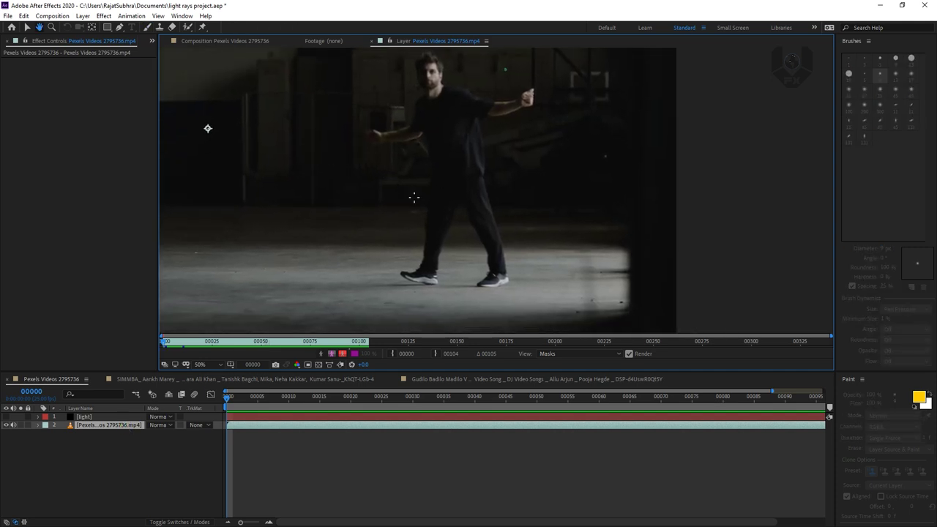
Step: Pick the Soft Round 9 pixels brush tip
{"action": "left_click", "coordinate": [912, 74]}
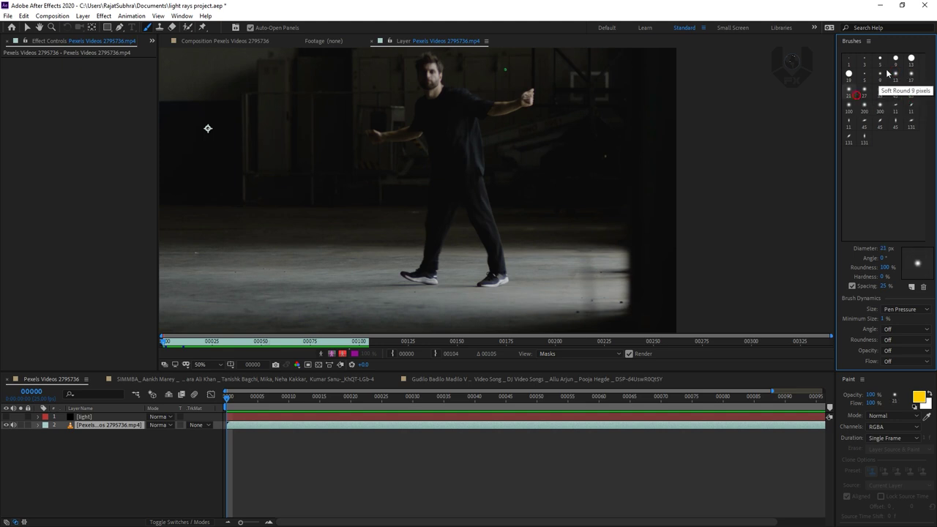
{"action": "left_click", "coordinate": [880, 79]}
{"action": "left_click", "coordinate": [896, 78]}
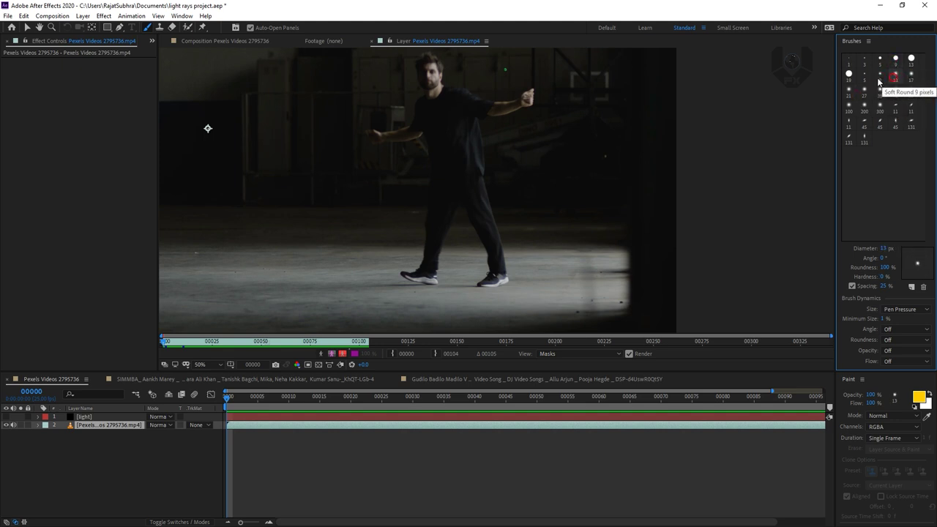
{"action": "left_click", "coordinate": [881, 78]}
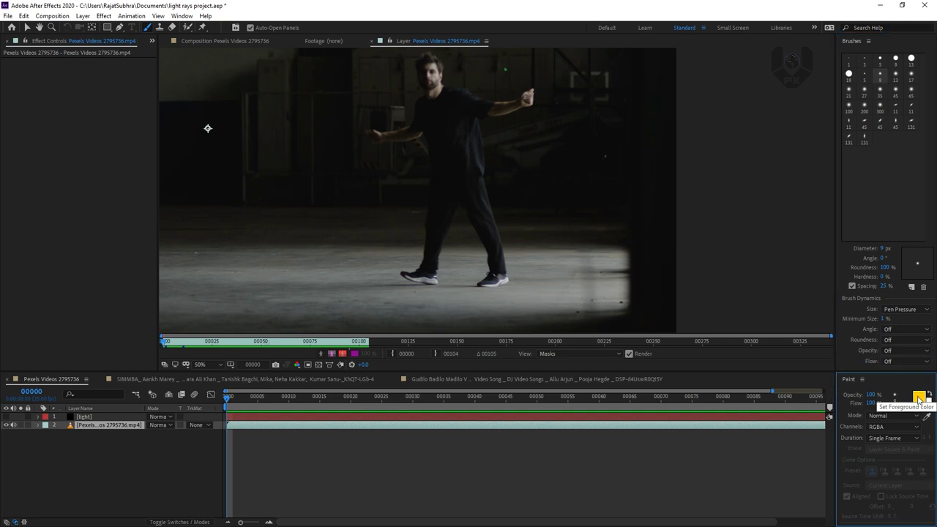
Step: Set the brush's foreground color to a bright blue
{"action": "left_click", "coordinate": [919, 397]}
{"action": "left_click_drag", "start_coordinate": [696, 183], "coordinate": [695, 145]}
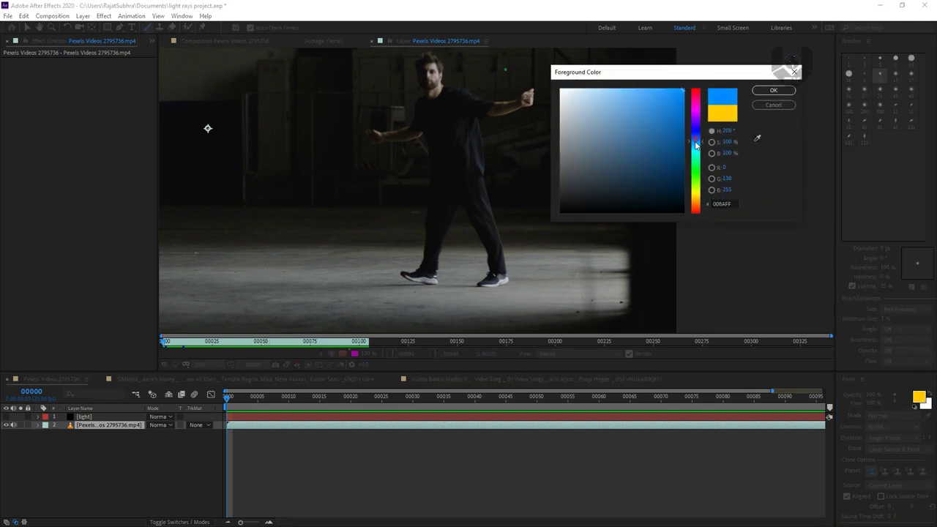
{"action": "left_click", "coordinate": [773, 90]}
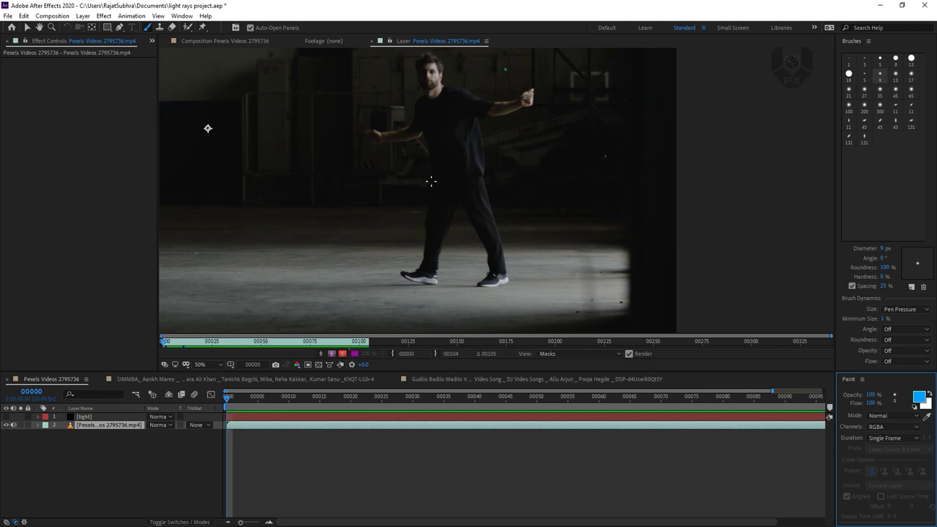
{"action": "left_click_drag", "start_coordinate": [430, 179], "coordinate": [431, 191]}
{"action": "left_click_drag", "start_coordinate": [427, 227], "coordinate": [425, 244]}
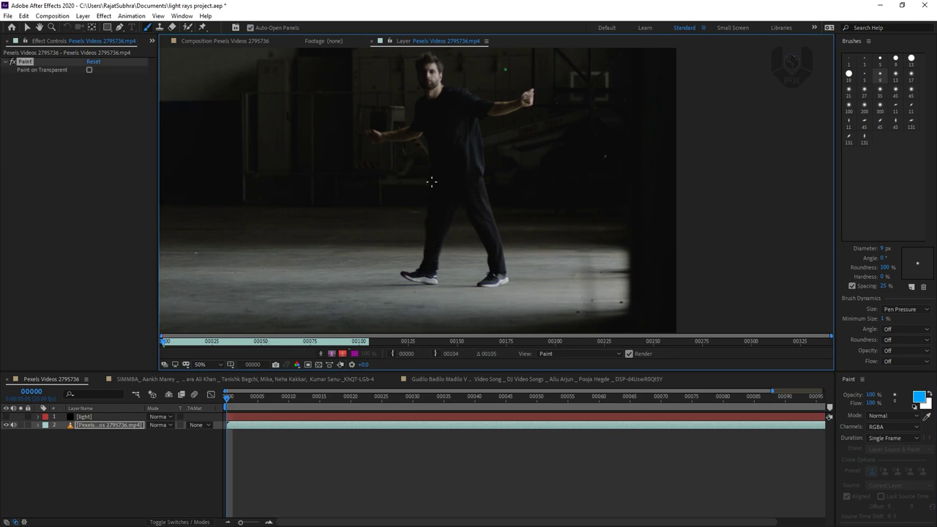
{"action": "left_click_drag", "start_coordinate": [431, 178], "coordinate": [430, 205]}
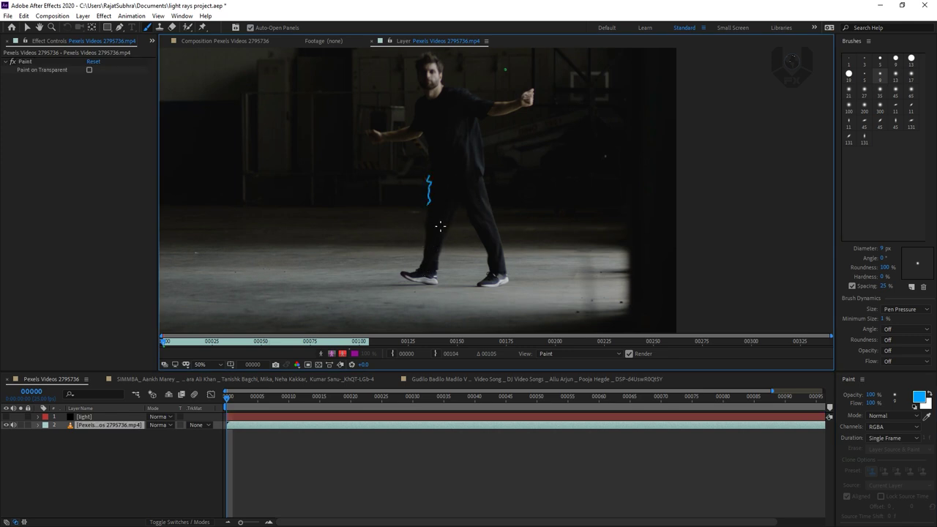
{"action": "key", "text": "ctrl+z"}
Step: Paint short blue strokes frame by frame from frame 0, tracing down the dancer's leg, around the shoe and back up
{"action": "left_click_drag", "start_coordinate": [431, 176], "coordinate": [429, 198]}
{"action": "key", "text": "Page_Down"}
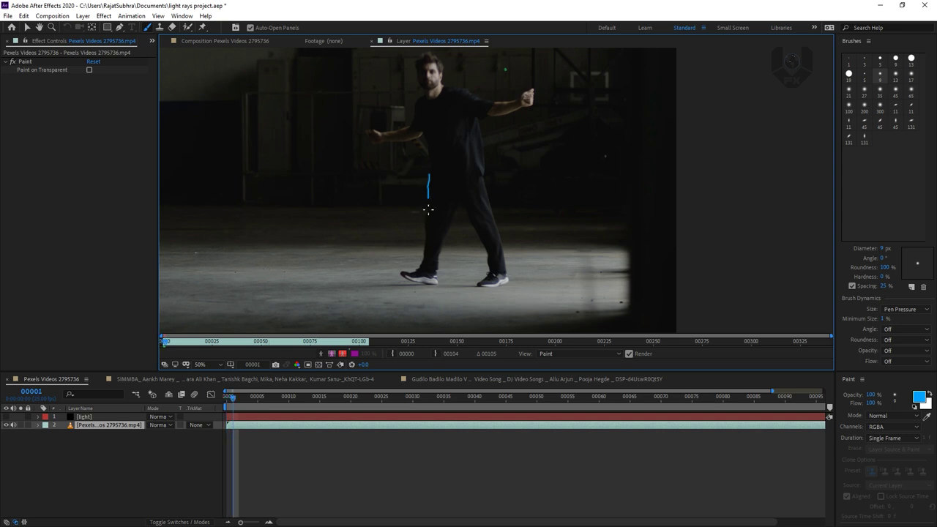
{"action": "mouse_move", "coordinate": [430, 203]}
{"action": "left_mouse_down"}
{"action": "mouse_move", "coordinate": [428, 260]}
{"action": "mouse_move", "coordinate": [405, 278]}
{"action": "mouse_move", "coordinate": [442, 289]}
{"action": "mouse_move", "coordinate": [432, 288]}
{"action": "mouse_move", "coordinate": [448, 269]}
{"action": "mouse_move", "coordinate": [439, 263]}
{"action": "mouse_move", "coordinate": [446, 238]}
{"action": "mouse_move", "coordinate": [438, 244]}
{"action": "mouse_move", "coordinate": [443, 201]}
{"action": "left_mouse_up"}
{"action": "key", "text": "Page_Down"}
{"action": "key", "text": "Page_Down"}
{"action": "key", "text": "Page_Down"}
{"action": "key", "text": "Page_Down"}
{"action": "key", "text": "Page_Down"}
{"action": "key", "text": "Page_Down"}
{"action": "key", "text": "Page_Down"}
{"action": "key", "text": "Page_Down"}
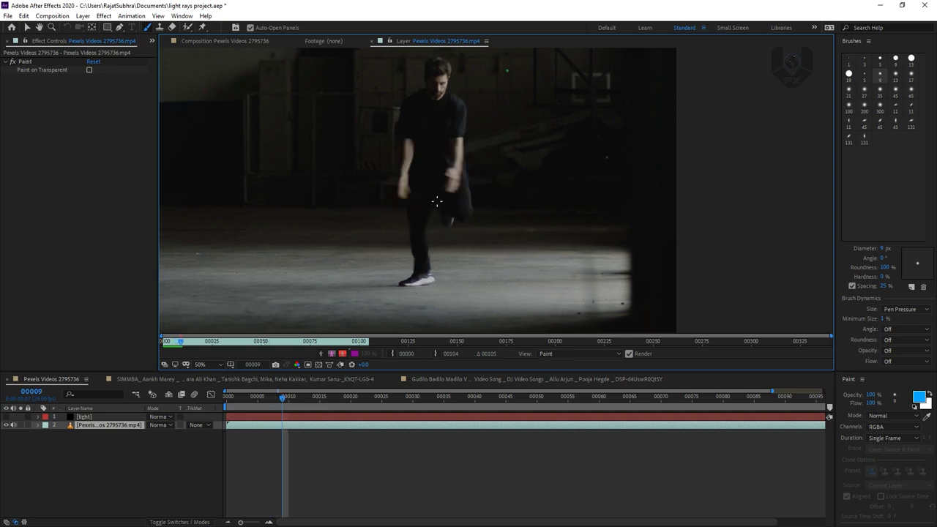
Step: Scrub through the first ten frames to review the blue stroke animation, returning to frame 0
{"action": "left_click", "coordinate": [288, 391]}
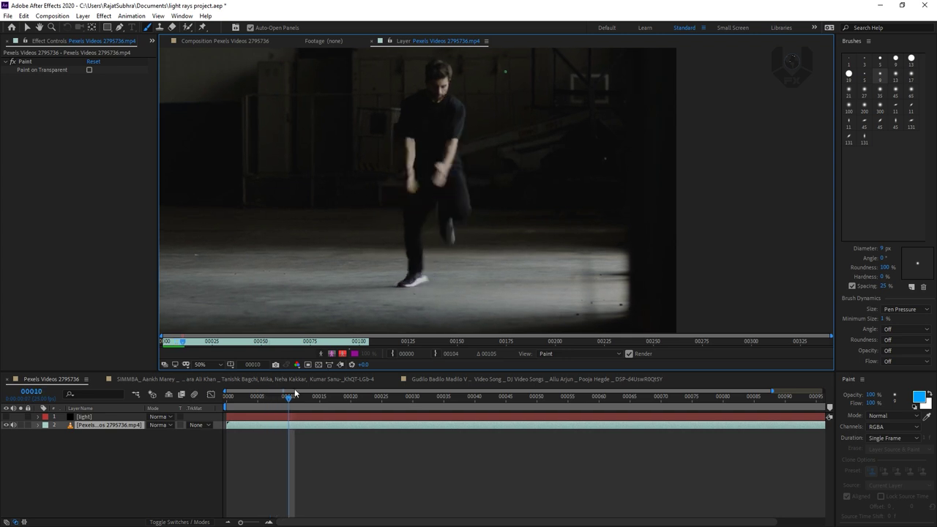
{"action": "key", "text": "Home"}
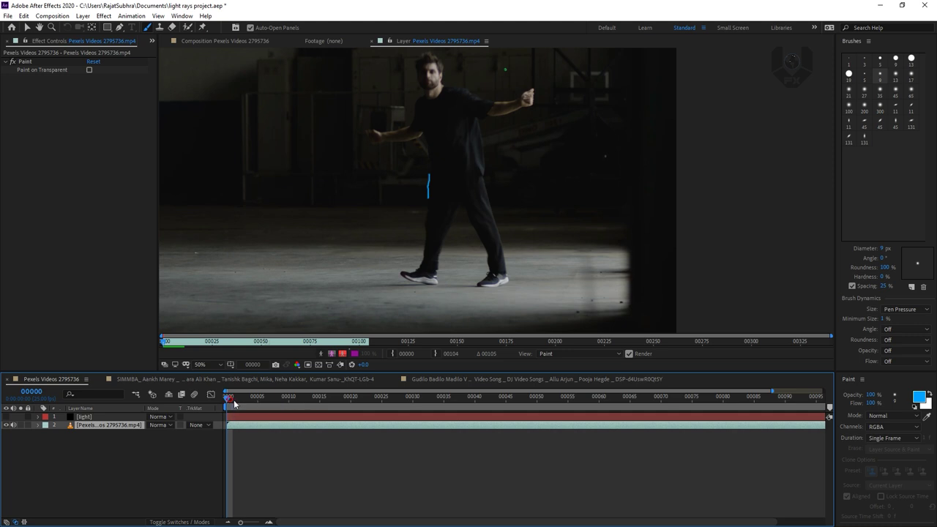
{"action": "mouse_move", "coordinate": [234, 403]}
{"action": "left_mouse_down"}
{"action": "mouse_move", "coordinate": [272, 400]}
{"action": "mouse_move", "coordinate": [211, 409]}
{"action": "mouse_move", "coordinate": [263, 410]}
{"action": "left_mouse_up"}
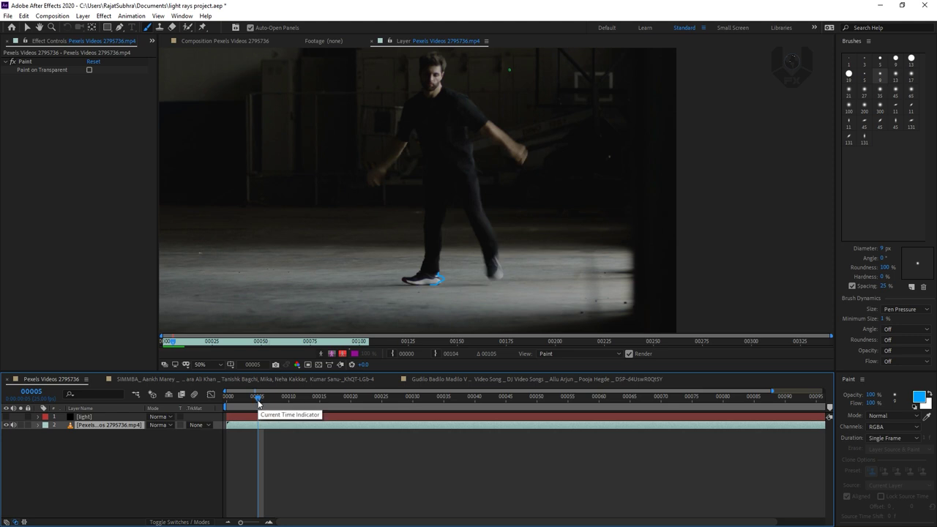
{"action": "left_click_drag", "start_coordinate": [258, 403], "coordinate": [214, 415]}
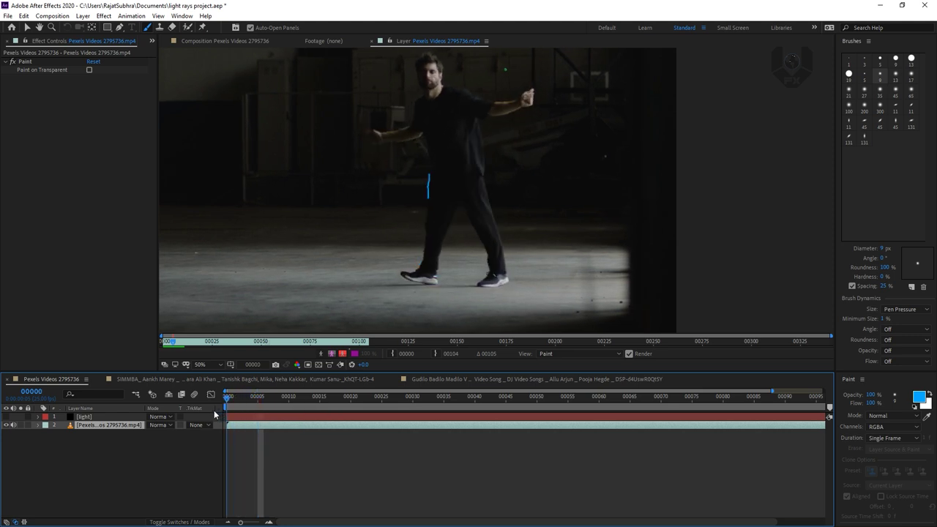
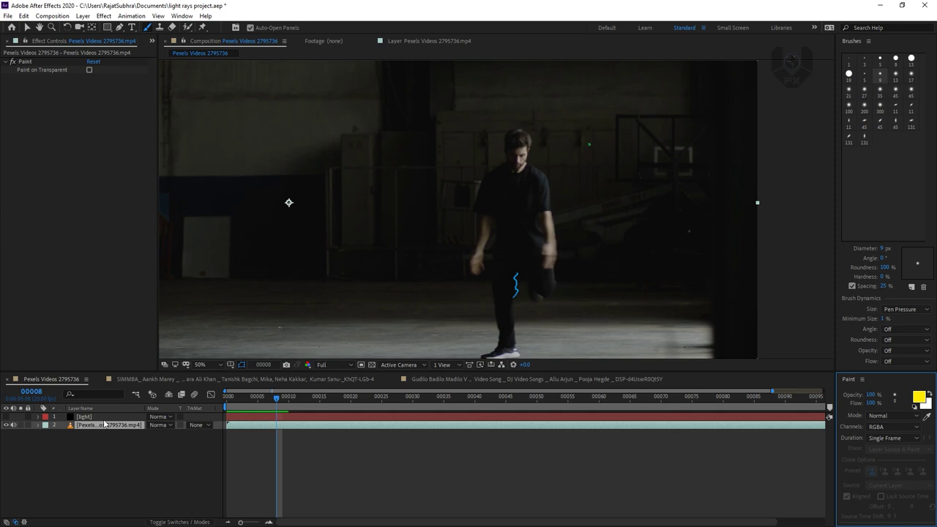
Step: Reopen the Pexels Videos 2795736.mp4 layer for painting and outline the dancer's T-shirt in yellow on frame 8
{"action": "double_click", "coordinate": [105, 426]}
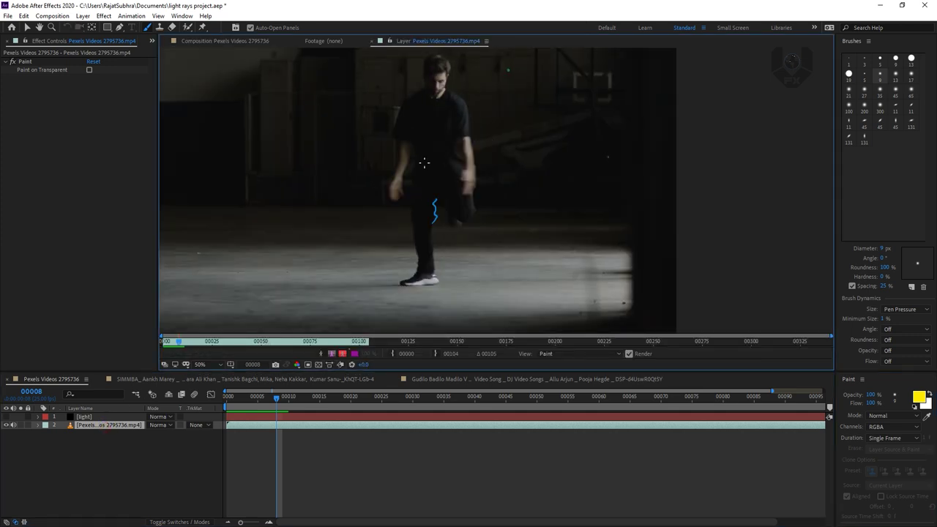
{"action": "scroll", "coordinate": [425, 165], "scroll_direction": "up", "scroll_amount": 2}
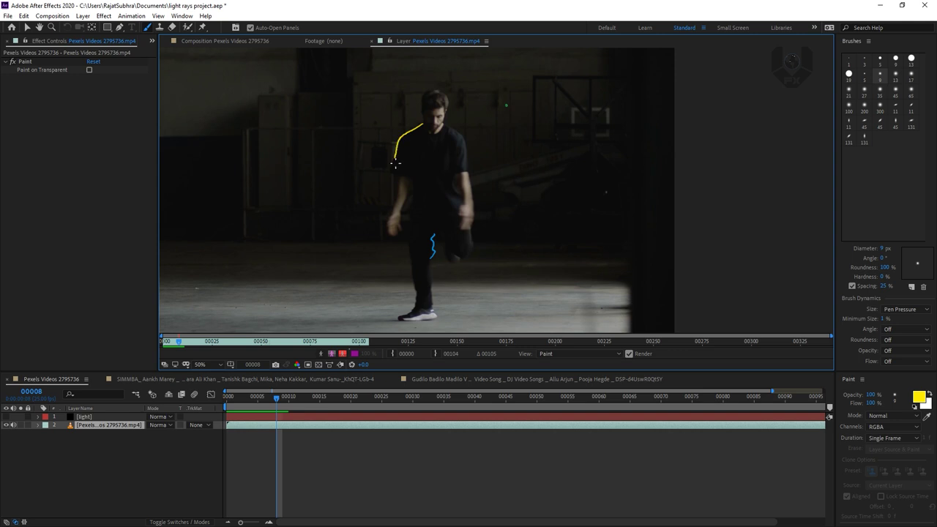
{"action": "mouse_move", "coordinate": [395, 174]}
{"action": "left_mouse_down"}
{"action": "mouse_move", "coordinate": [412, 178]}
{"action": "mouse_move", "coordinate": [410, 217]}
{"action": "left_mouse_up"}
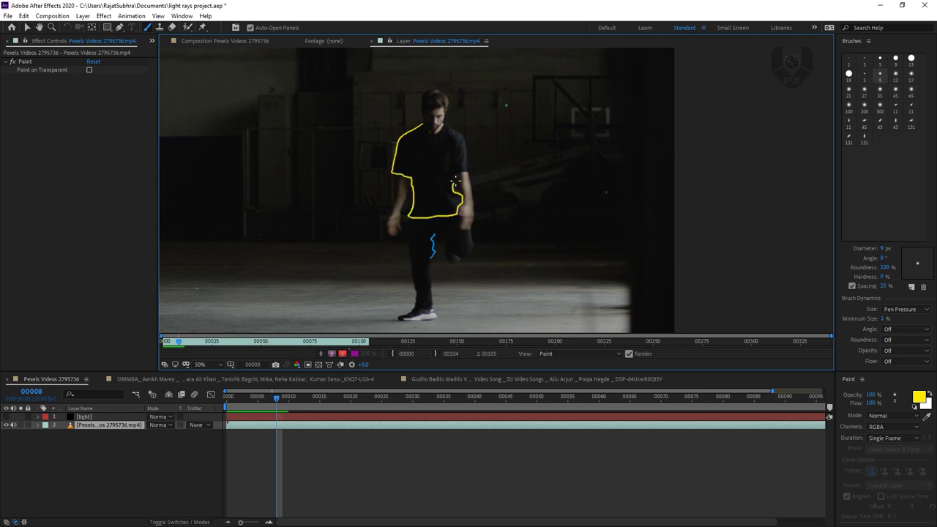
{"action": "left_click_drag", "start_coordinate": [471, 173], "coordinate": [463, 137]}
Step: Trace the dancer's T-shirt with yellow outlines on frames 9 and 10
{"action": "key", "text": "Page_Down"}
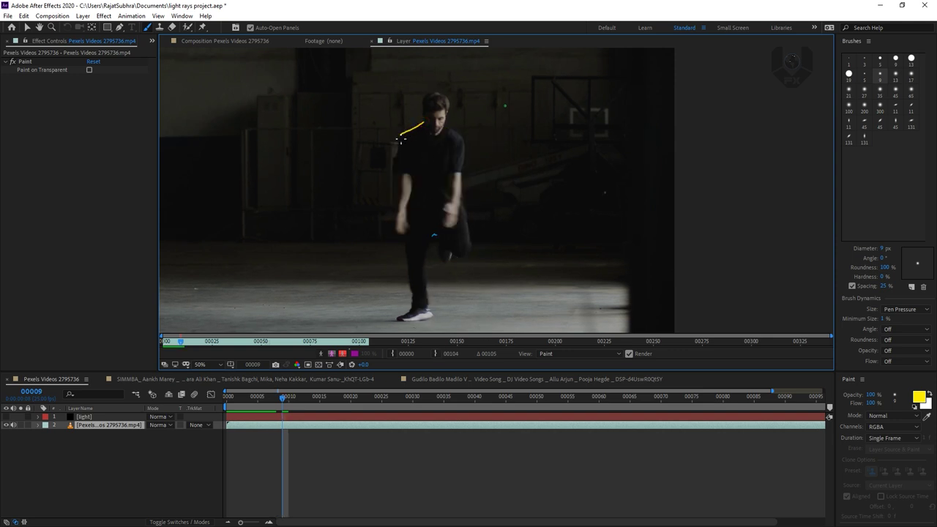
{"action": "left_click_drag", "start_coordinate": [407, 176], "coordinate": [413, 184]}
{"action": "left_click_drag", "start_coordinate": [461, 173], "coordinate": [465, 147]}
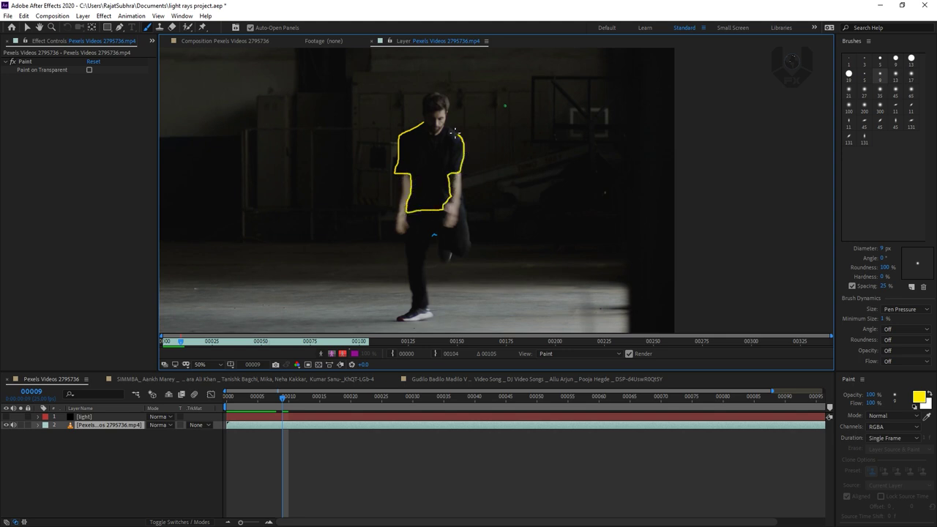
{"action": "key", "text": "Page_Down"}
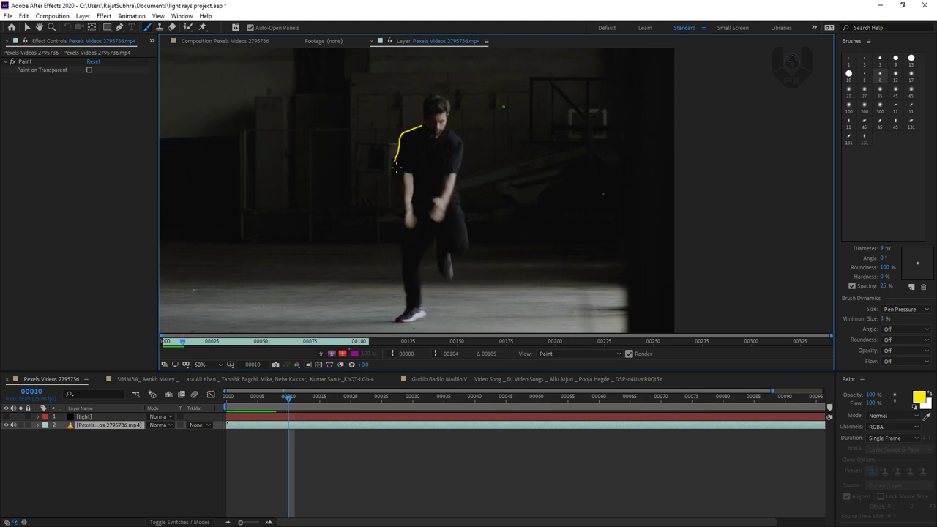
{"action": "left_click_drag", "start_coordinate": [430, 209], "coordinate": [435, 198]}
{"action": "mouse_move", "coordinate": [462, 154]}
{"action": "left_mouse_down"}
{"action": "mouse_move", "coordinate": [455, 133]}
{"action": "mouse_move", "coordinate": [423, 123]}
{"action": "left_mouse_up"}
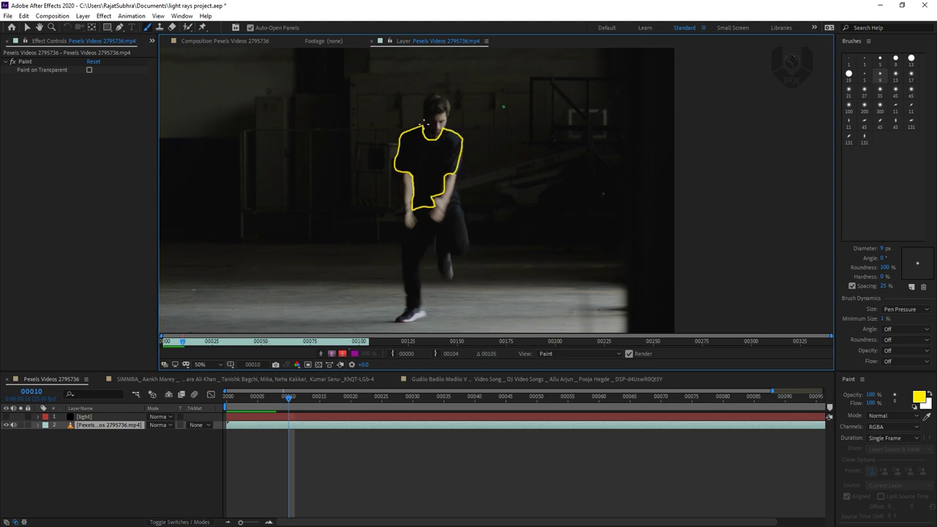
Step: Scrub through the opening frames to examine how the dancer's hands move
{"action": "key", "text": "Page_Down"}
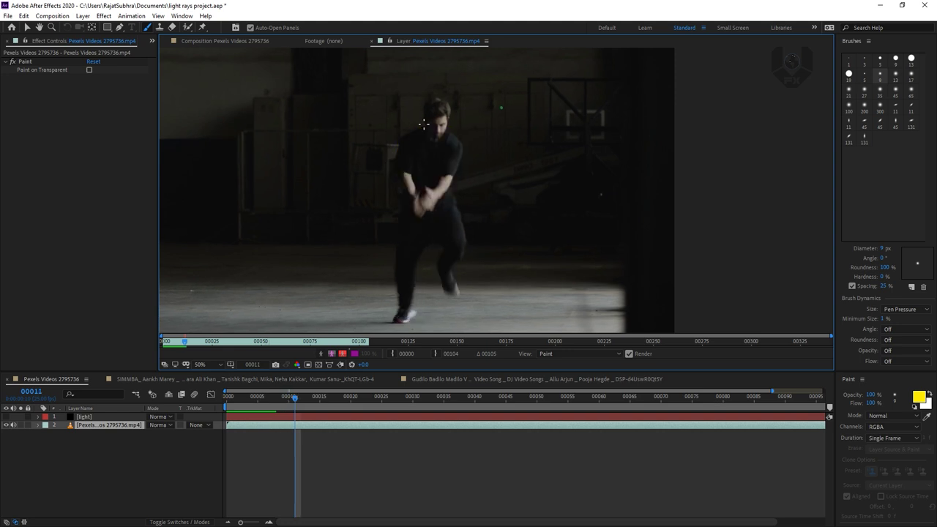
{"action": "key", "text": "Home"}
{"action": "mouse_move", "coordinate": [230, 404]}
{"action": "left_mouse_down"}
{"action": "mouse_move", "coordinate": [314, 408]}
{"action": "mouse_move", "coordinate": [220, 410]}
{"action": "mouse_move", "coordinate": [293, 407]}
{"action": "mouse_move", "coordinate": [227, 407]}
{"action": "mouse_move", "coordinate": [279, 405]}
{"action": "mouse_move", "coordinate": [234, 408]}
{"action": "mouse_move", "coordinate": [268, 408]}
{"action": "mouse_move", "coordinate": [245, 408]}
{"action": "left_mouse_up"}
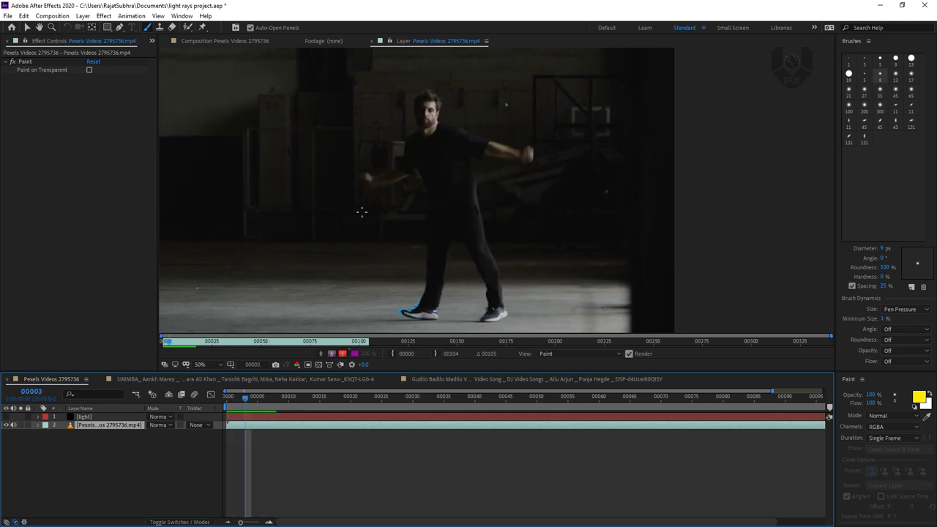
{"action": "mouse_move", "coordinate": [225, 404]}
{"action": "left_mouse_down"}
{"action": "mouse_move", "coordinate": [282, 410]}
{"action": "mouse_move", "coordinate": [246, 408]}
{"action": "mouse_move", "coordinate": [257, 408]}
{"action": "left_mouse_up"}
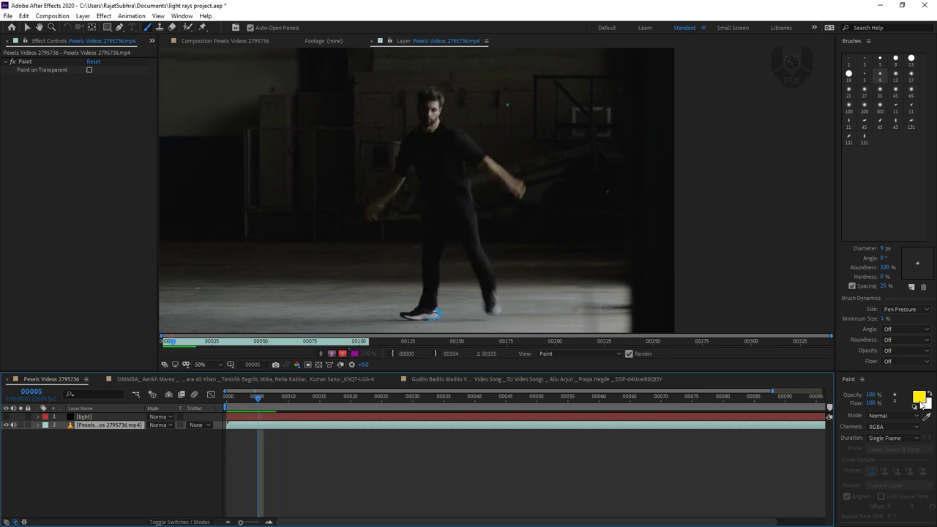
Step: Set the brush's foreground color to orange, FF5A00
{"action": "left_click", "coordinate": [919, 397]}
{"action": "left_click_drag", "start_coordinate": [698, 194], "coordinate": [698, 204]}
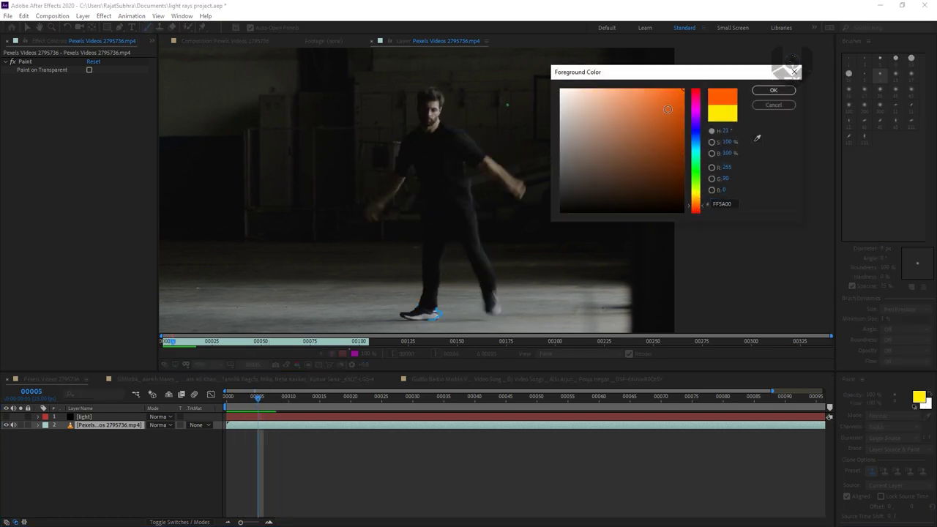
{"action": "left_click", "coordinate": [771, 91]}
Step: Paint curved orange motion strokes just outside both of the dancer's hands on frames 3 and 4
{"action": "left_click_drag", "start_coordinate": [259, 399], "coordinate": [233, 399]}
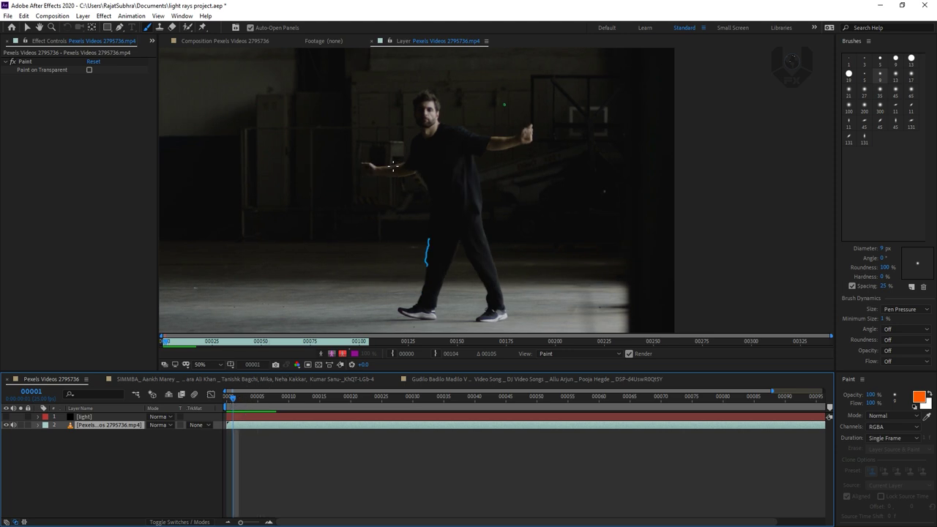
{"action": "left_click_drag", "start_coordinate": [232, 400], "coordinate": [246, 405]}
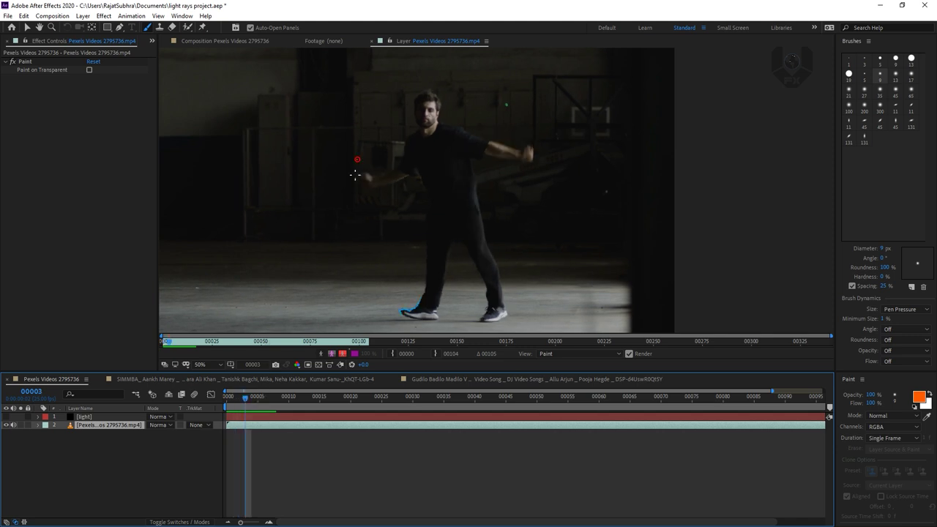
{"action": "left_click_drag", "start_coordinate": [355, 175], "coordinate": [357, 159]}
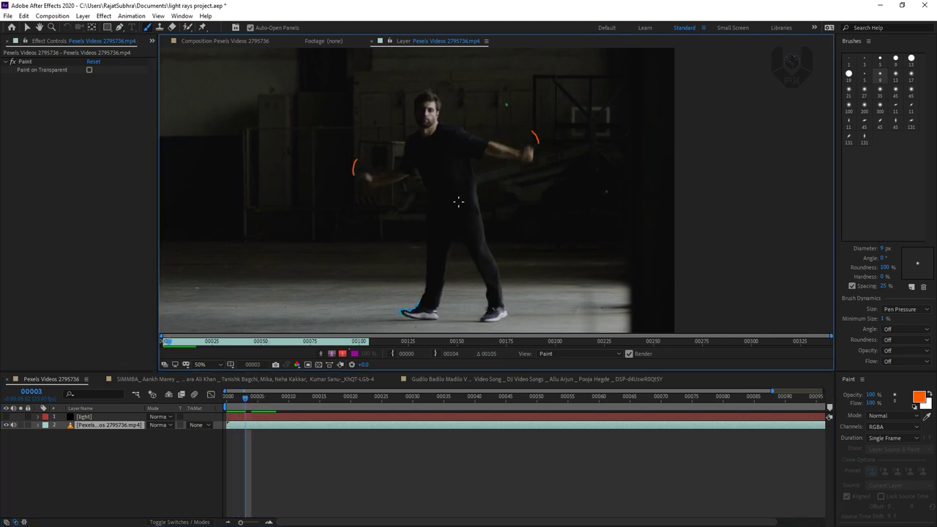
{"action": "key", "text": "Page_Down"}
{"action": "left_click_drag", "start_coordinate": [355, 172], "coordinate": [353, 197]}
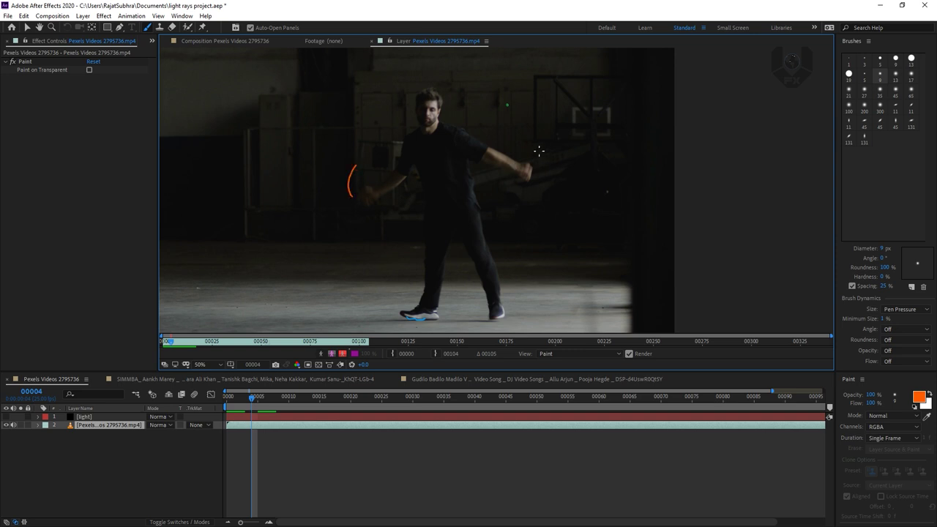
{"action": "left_click_drag", "start_coordinate": [524, 138], "coordinate": [532, 173]}
Step: Paint longer orange arcs trailing both hands as the arms swing down on frames 5 and 6
{"action": "key", "text": "Page_Down"}
{"action": "left_click_drag", "start_coordinate": [353, 174], "coordinate": [365, 220]}
{"action": "left_click_drag", "start_coordinate": [525, 147], "coordinate": [529, 192]}
{"action": "key", "text": "Page_Down"}
{"action": "mouse_move", "coordinate": [343, 192]}
{"action": "left_mouse_down"}
{"action": "mouse_move", "coordinate": [356, 217]}
{"action": "mouse_move", "coordinate": [377, 225]}
{"action": "left_mouse_up"}
{"action": "left_click_drag", "start_coordinate": [528, 173], "coordinate": [512, 208]}
Step: Paint orange trails beside both hands on frame 7 and a short ending stroke by one hand on frame 8
{"action": "key", "text": "Page_Down"}
{"action": "left_click_drag", "start_coordinate": [357, 226], "coordinate": [384, 231]}
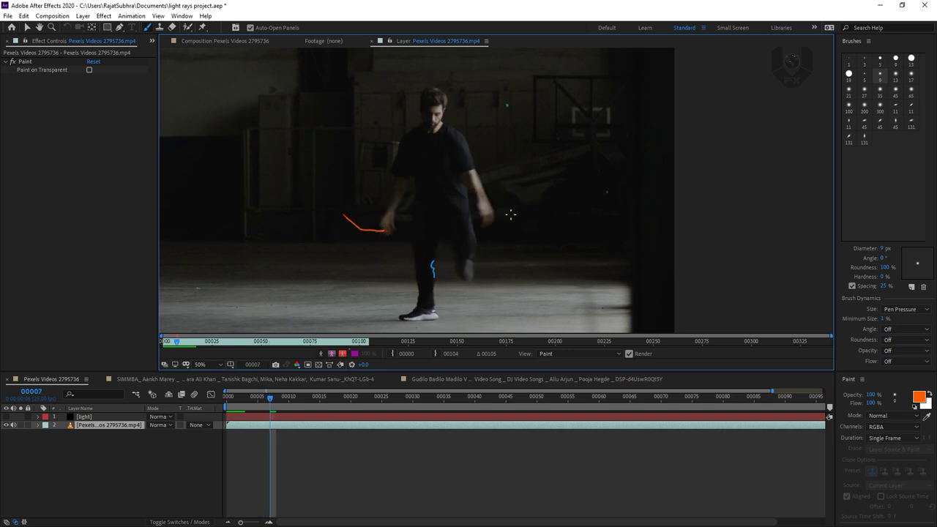
{"action": "left_click_drag", "start_coordinate": [517, 197], "coordinate": [513, 214]}
{"action": "key", "text": "Page_Down"}
{"action": "left_click_drag", "start_coordinate": [386, 230], "coordinate": [392, 232]}
Step: Advance to frame 11 and set the brush's foreground color to magenta, FF00D2
{"action": "key", "text": "Page_Down"}
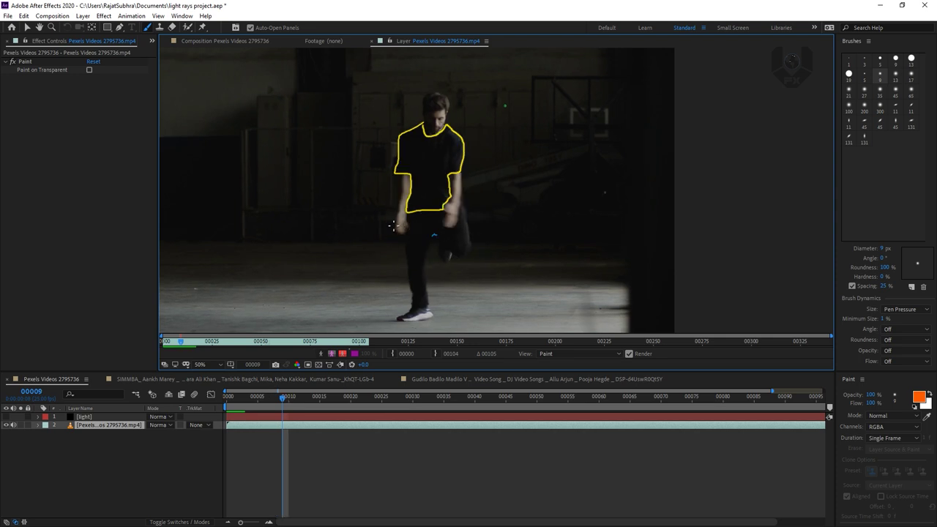
{"action": "key", "text": "Page_Down"}
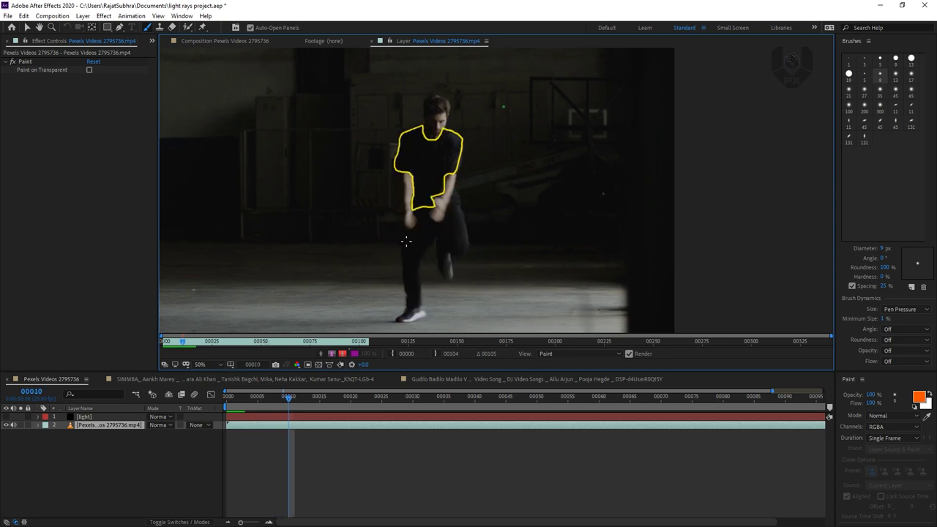
{"action": "mouse_move", "coordinate": [268, 394]}
{"action": "left_mouse_down"}
{"action": "mouse_move", "coordinate": [204, 397]}
{"action": "mouse_move", "coordinate": [296, 398]}
{"action": "left_mouse_up"}
{"action": "left_click", "coordinate": [918, 396]}
{"action": "left_click_drag", "start_coordinate": [696, 167], "coordinate": [693, 110]}
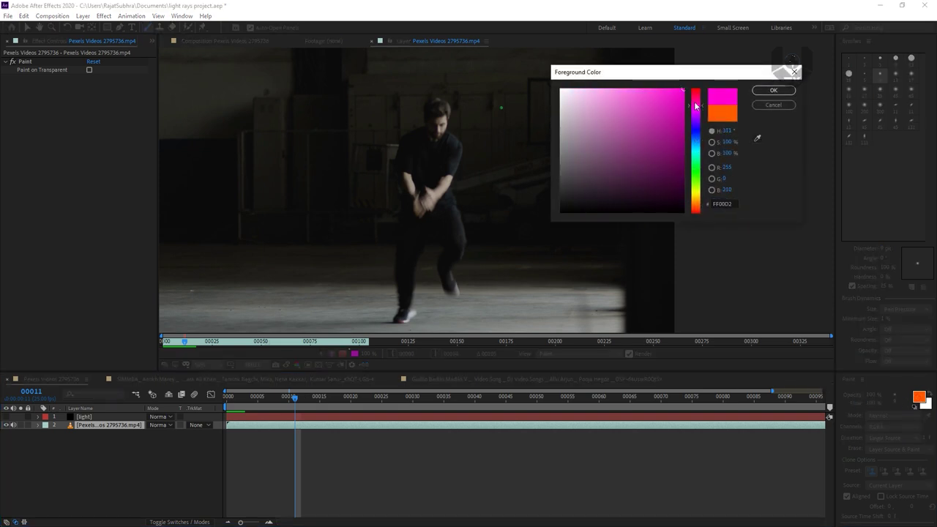
{"action": "left_click", "coordinate": [773, 90]}
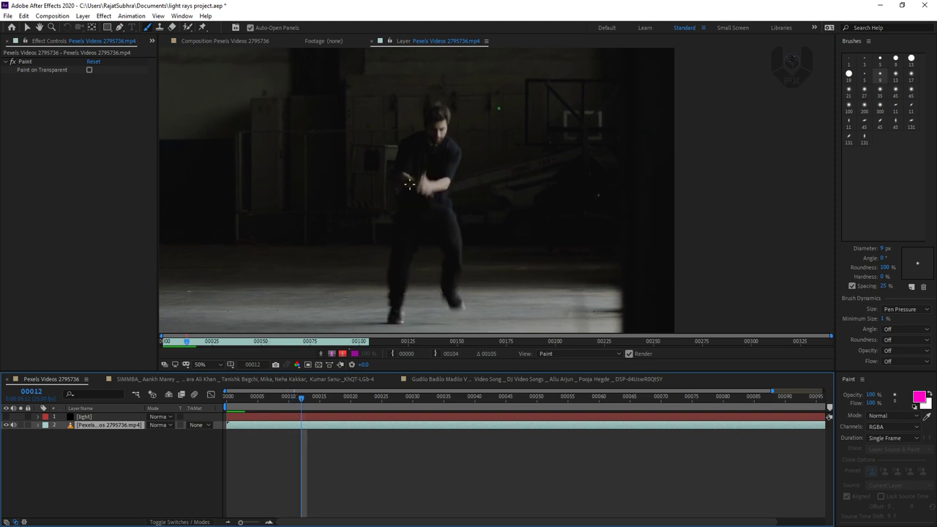
Step: Paint short magenta strokes radiating from the dancer's clasped hands on frames 12 and 13
{"action": "mouse_move", "coordinate": [410, 171]}
{"action": "left_mouse_down"}
{"action": "mouse_move", "coordinate": [418, 176]}
{"action": "mouse_move", "coordinate": [409, 202]}
{"action": "left_mouse_up"}
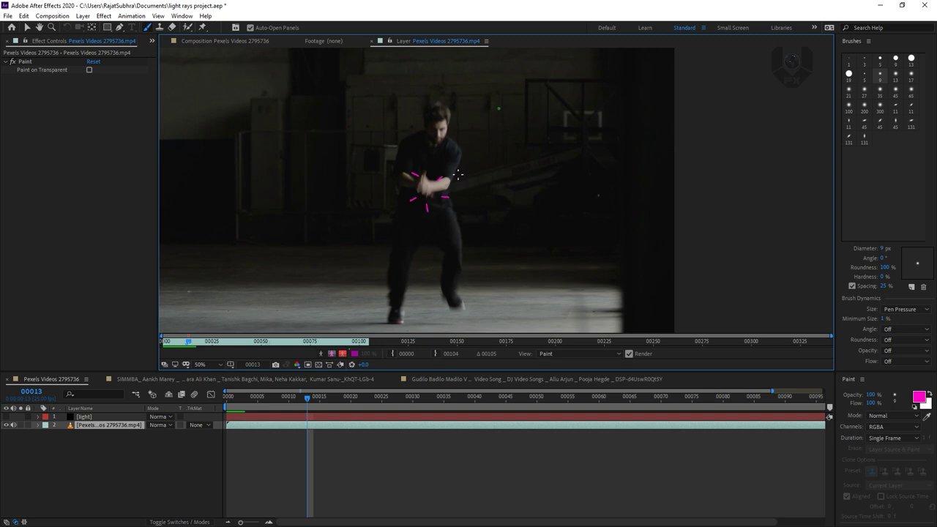
{"action": "key", "text": "Page_Down"}
{"action": "left_click_drag", "start_coordinate": [410, 159], "coordinate": [402, 154]}
{"action": "left_click_drag", "start_coordinate": [404, 186], "coordinate": [394, 189]}
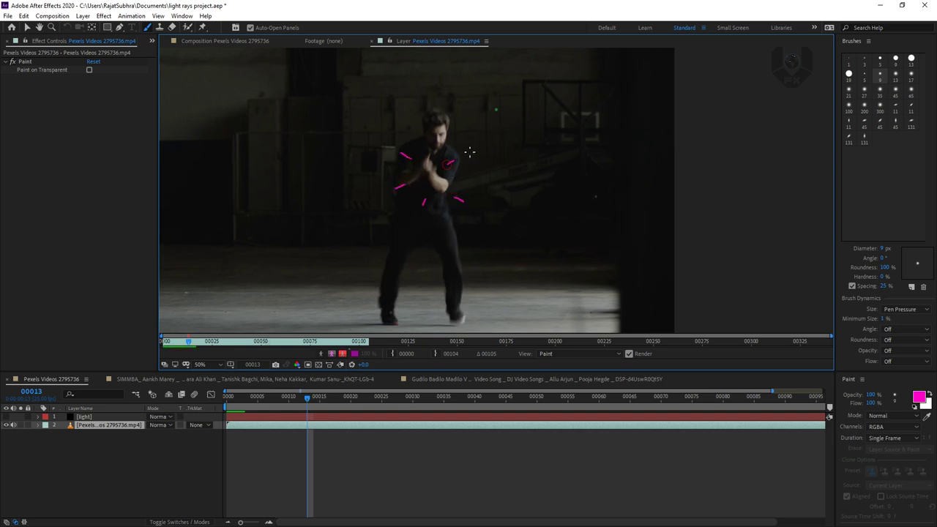
Step: Paint five magenta burst strokes farther out from the dancer's hands on frame 14
{"action": "key", "text": "Page_Down"}
{"action": "left_click_drag", "start_coordinate": [409, 136], "coordinate": [395, 132]}
{"action": "mouse_move", "coordinate": [391, 180]}
{"action": "left_mouse_down"}
{"action": "mouse_move", "coordinate": [378, 186]}
{"action": "mouse_move", "coordinate": [416, 213]}
{"action": "left_mouse_up"}
{"action": "left_click_drag", "start_coordinate": [466, 185], "coordinate": [472, 189]}
{"action": "left_click_drag", "start_coordinate": [454, 143], "coordinate": [469, 135]}
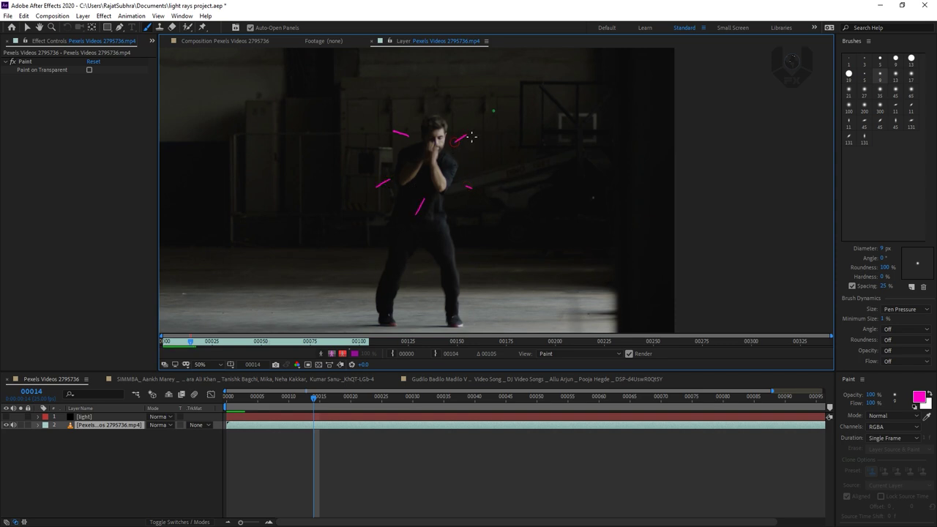
Step: Continue the burst on frame 15 with magenta strokes spread wider around the dancer's upper body
{"action": "key", "text": "Page_Down"}
{"action": "left_click_drag", "start_coordinate": [368, 173], "coordinate": [361, 179]}
{"action": "left_click_drag", "start_coordinate": [424, 191], "coordinate": [416, 207]}
{"action": "left_click", "coordinate": [479, 188]}
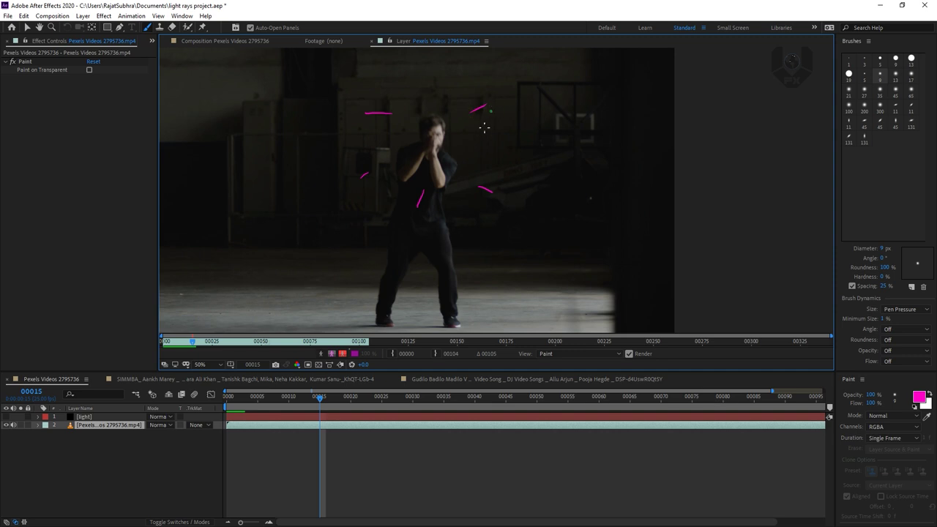
Step: Finish the burst on frame 16 with small magenta flecks at its outer edge and return to frame 0
{"action": "key", "text": "Page_Down"}
{"action": "left_click_drag", "start_coordinate": [344, 109], "coordinate": [337, 113]}
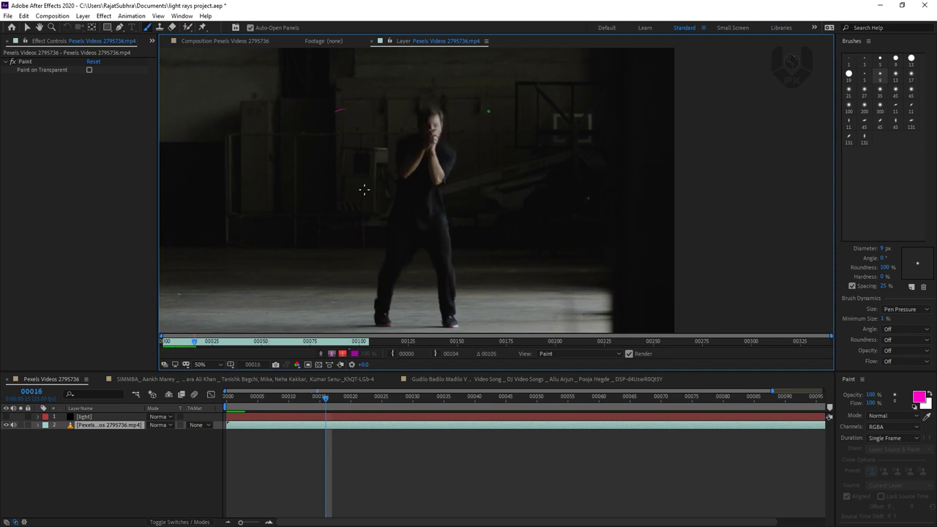
{"action": "left_click_drag", "start_coordinate": [503, 191], "coordinate": [501, 196]}
{"action": "key", "text": "Home"}
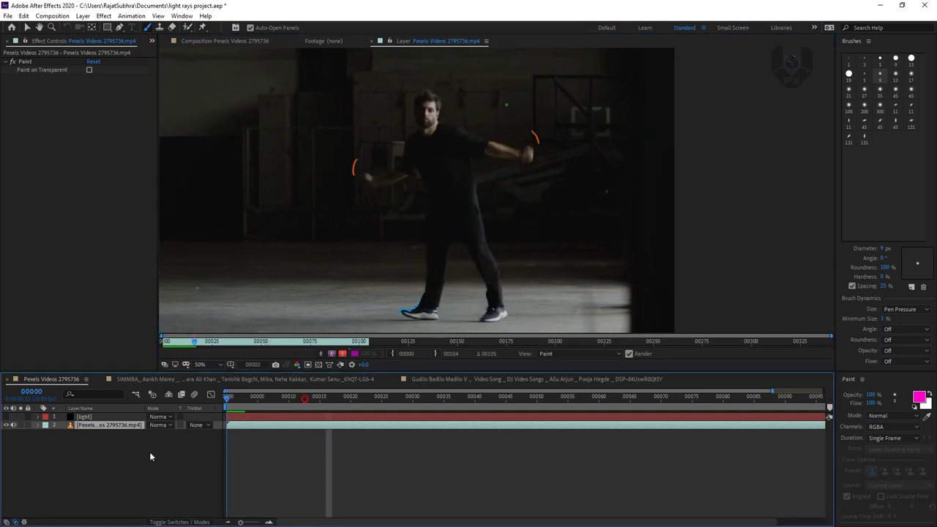
Step: Set the brush color to bright green and paint a wavy outline around the dancer's feet on frame 27
{"action": "left_click", "coordinate": [169, 479]}
{"action": "left_click_drag", "start_coordinate": [229, 402], "coordinate": [290, 383]}
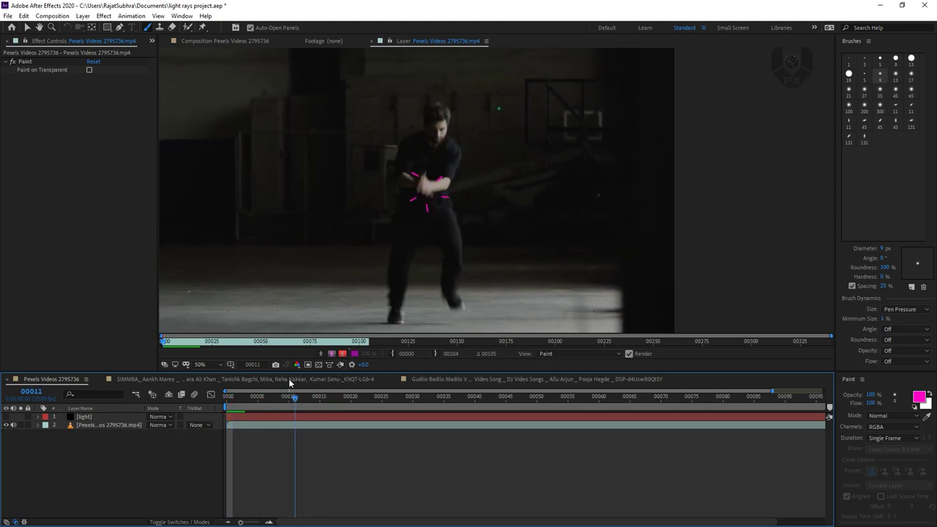
{"action": "key", "text": "space"}
{"action": "key", "text": "space"}
{"action": "left_click_drag", "start_coordinate": [288, 384], "coordinate": [391, 370]}
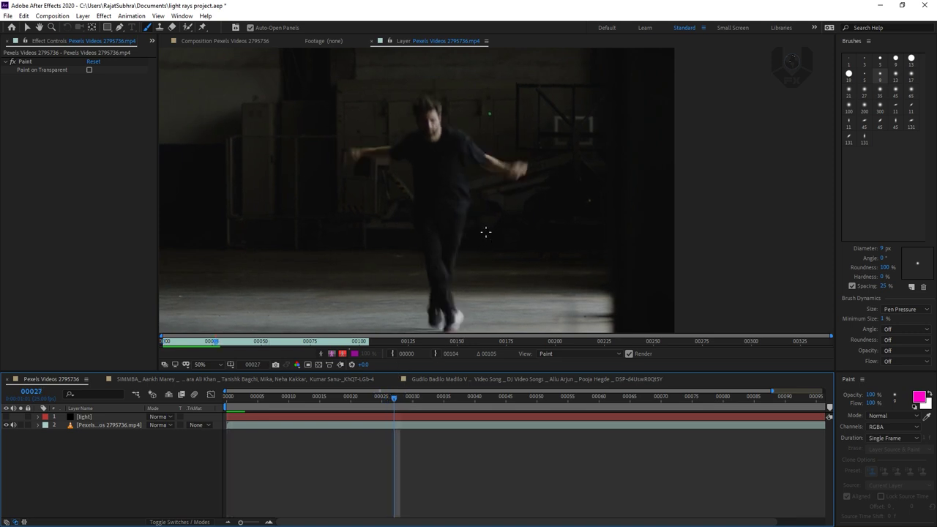
{"action": "scroll", "coordinate": [539, 232], "scroll_direction": "down", "scroll_amount": 3}
{"action": "left_click", "coordinate": [920, 396]}
{"action": "mouse_move", "coordinate": [695, 104]}
{"action": "left_mouse_down"}
{"action": "mouse_move", "coordinate": [697, 202]}
{"action": "mouse_move", "coordinate": [697, 94]}
{"action": "mouse_move", "coordinate": [697, 170]}
{"action": "left_mouse_up"}
{"action": "left_click", "coordinate": [763, 91]}
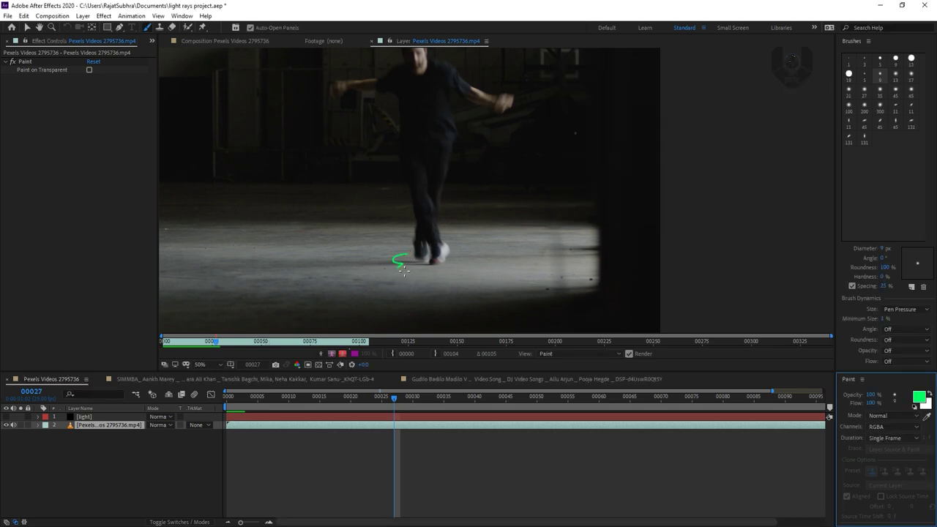
{"action": "left_click_drag", "start_coordinate": [458, 259], "coordinate": [456, 254]}
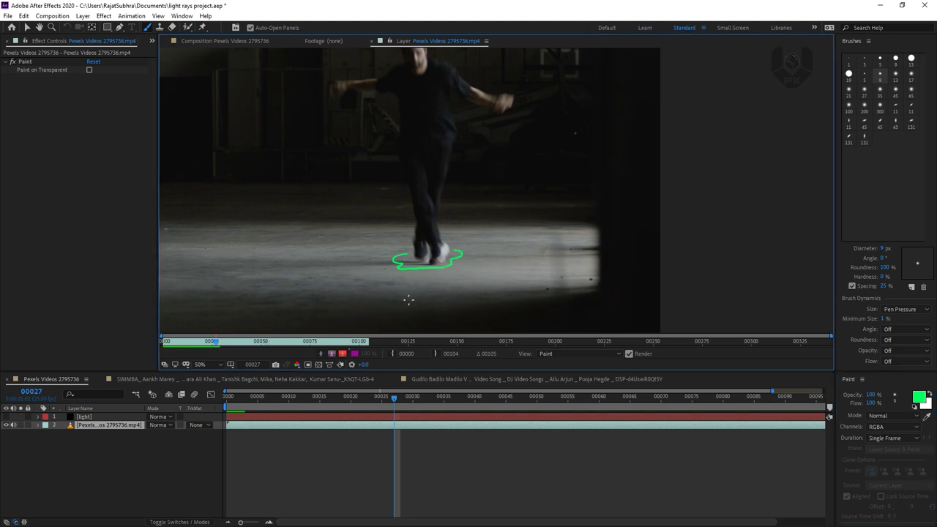
Step: Paint progressively wider green wavy outlines on the floor around the dancer's feet on frames 28 and 29
{"action": "key", "text": "Page_Down"}
{"action": "mouse_move", "coordinate": [390, 256]}
{"action": "left_mouse_down"}
{"action": "mouse_move", "coordinate": [361, 276]}
{"action": "mouse_move", "coordinate": [460, 279]}
{"action": "mouse_move", "coordinate": [485, 261]}
{"action": "mouse_move", "coordinate": [472, 253]}
{"action": "left_mouse_up"}
{"action": "key", "text": "Page_Down"}
{"action": "mouse_move", "coordinate": [358, 255]}
{"action": "left_mouse_down"}
{"action": "mouse_move", "coordinate": [303, 268]}
{"action": "mouse_move", "coordinate": [306, 279]}
{"action": "mouse_move", "coordinate": [282, 287]}
{"action": "mouse_move", "coordinate": [504, 296]}
{"action": "mouse_move", "coordinate": [515, 256]}
{"action": "left_mouse_up"}
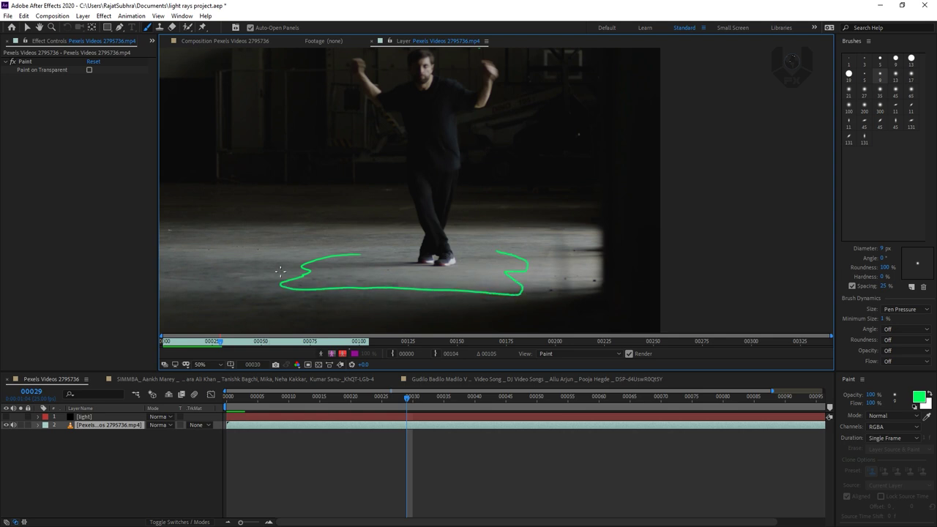
Step: Scatter small green flecks on the floor where the ripple breaks up on frame 30 and review the animation
{"action": "key", "text": "Page_Down"}
{"action": "left_click_drag", "start_coordinate": [265, 260], "coordinate": [244, 298]}
{"action": "left_click_drag", "start_coordinate": [398, 296], "coordinate": [408, 300]}
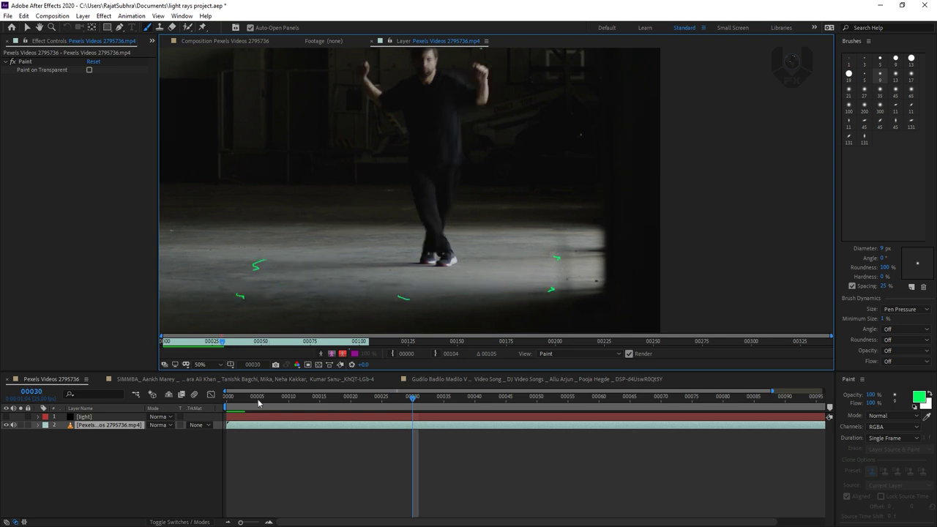
{"action": "key", "text": "Home"}
{"action": "mouse_move", "coordinate": [228, 400]}
{"action": "left_mouse_down"}
{"action": "mouse_move", "coordinate": [429, 396]}
{"action": "mouse_move", "coordinate": [319, 396]}
{"action": "mouse_move", "coordinate": [404, 381]}
{"action": "mouse_move", "coordinate": [386, 382]}
{"action": "left_mouse_up"}
Step: Check the stroke effects in the two music-video compositions and reopen the Pexels footage layer at frame 27
{"action": "right_click", "coordinate": [556, 379]}
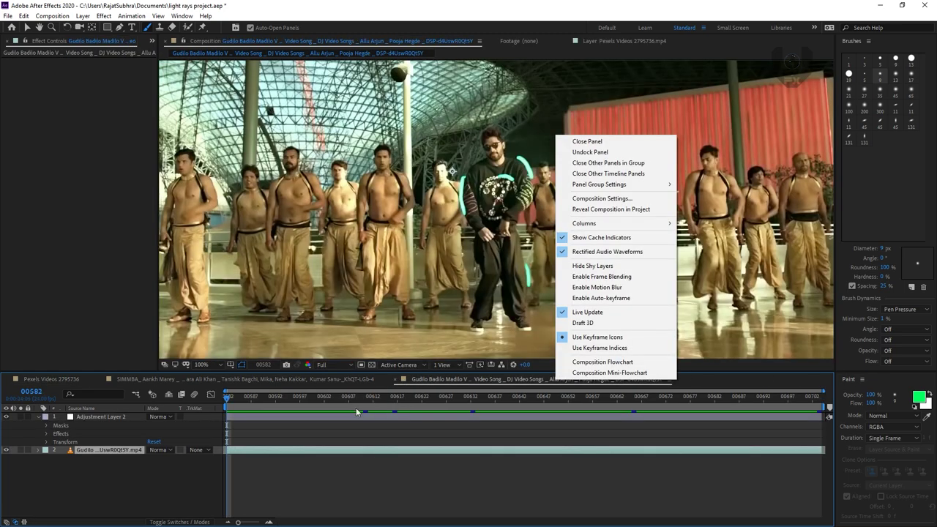
{"action": "left_click", "coordinate": [134, 378]}
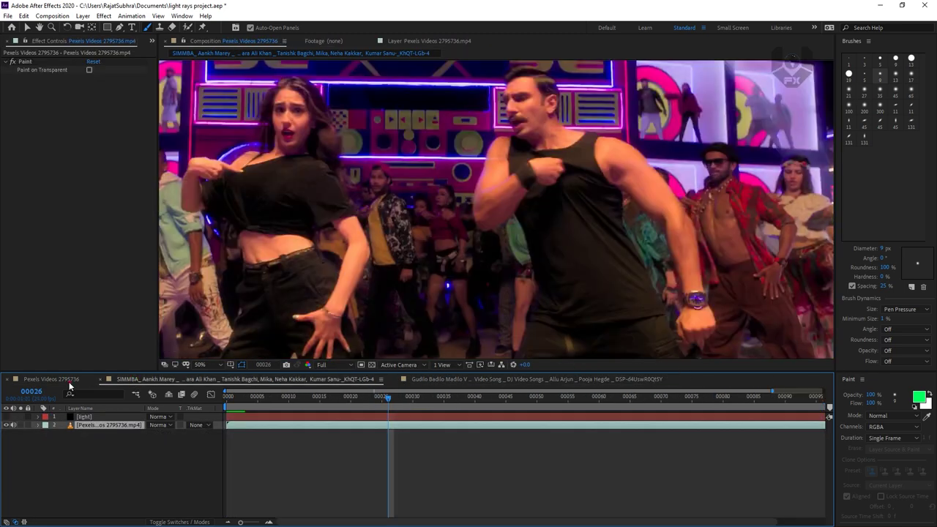
{"action": "left_click", "coordinate": [51, 379]}
{"action": "double_click", "coordinate": [90, 425]}
{"action": "mouse_move", "coordinate": [386, 399]}
{"action": "left_mouse_down"}
{"action": "mouse_move", "coordinate": [406, 398]}
{"action": "mouse_move", "coordinate": [393, 403]}
{"action": "left_mouse_up"}
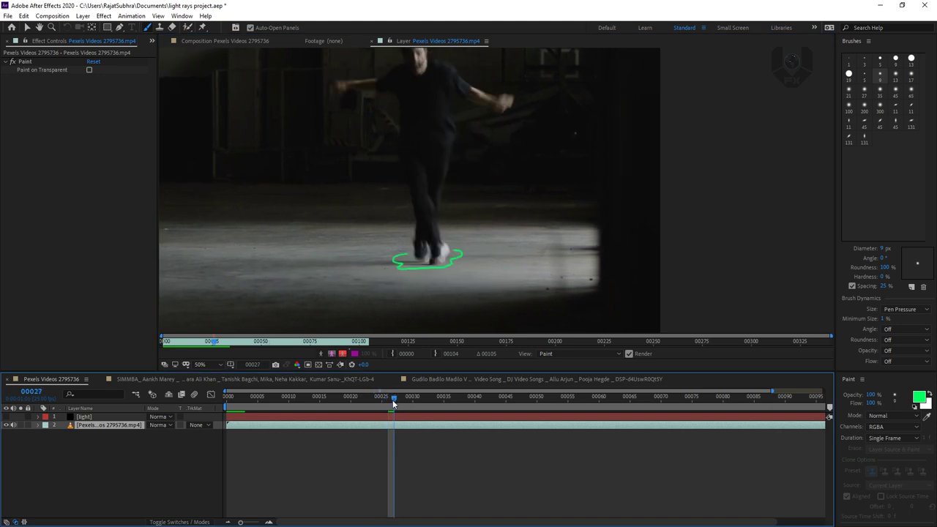
Step: Set the brush color to white and paint short splash strokes on both sides of the dancer's feet on frame 27
{"action": "left_click", "coordinate": [919, 397]}
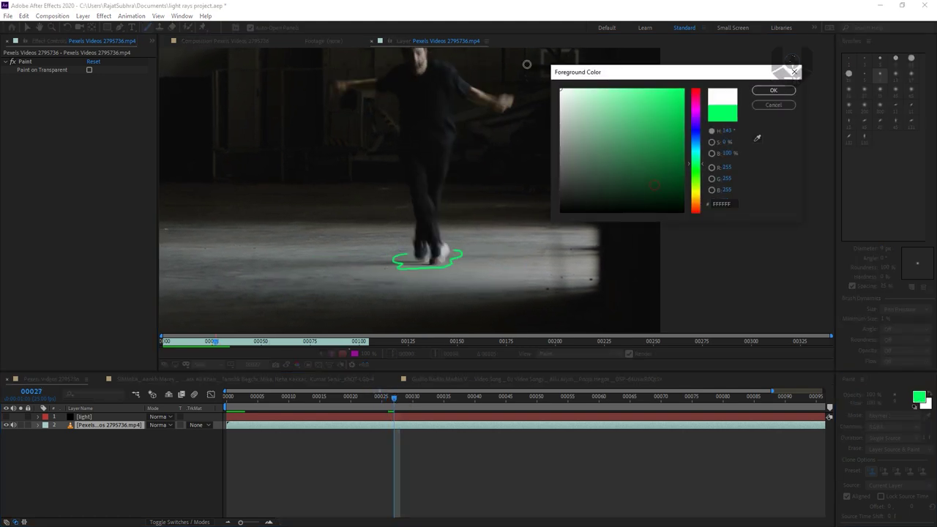
{"action": "left_click", "coordinate": [773, 90]}
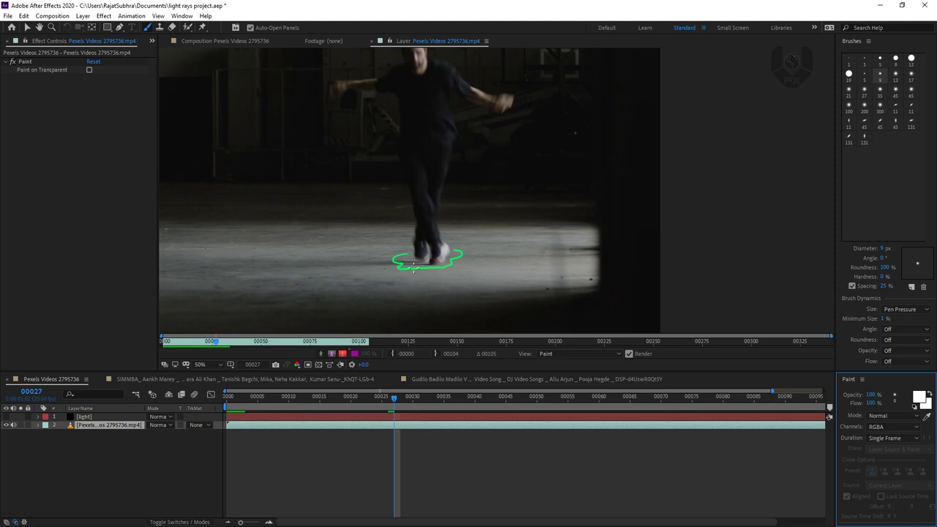
{"action": "mouse_move", "coordinate": [414, 260]}
{"action": "left_mouse_down"}
{"action": "mouse_move", "coordinate": [394, 252]}
{"action": "mouse_move", "coordinate": [410, 259]}
{"action": "left_mouse_up"}
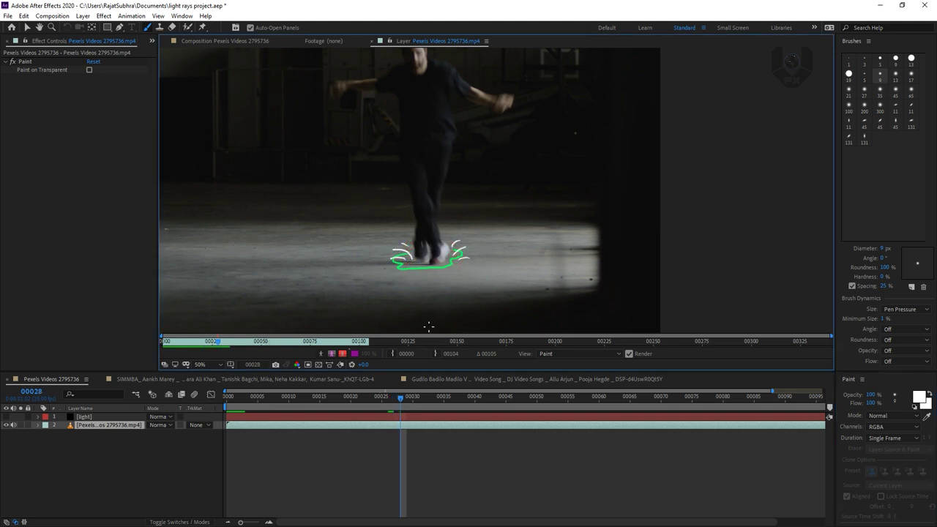
Step: Paint white splash arcs spreading outward on both sides of the dancer's feet on frame 28
{"action": "key", "text": "Page_Down"}
{"action": "mouse_move", "coordinate": [403, 259]}
{"action": "left_mouse_down"}
{"action": "mouse_move", "coordinate": [369, 259]}
{"action": "mouse_move", "coordinate": [370, 246]}
{"action": "mouse_move", "coordinate": [358, 251]}
{"action": "left_mouse_up"}
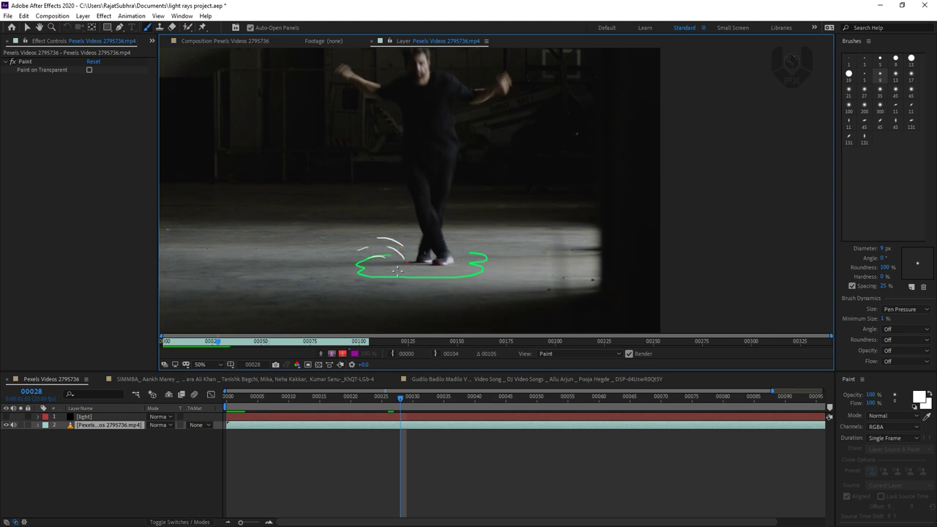
{"action": "left_click_drag", "start_coordinate": [478, 242], "coordinate": [460, 235]}
{"action": "mouse_move", "coordinate": [480, 257]}
{"action": "left_mouse_down"}
{"action": "mouse_move", "coordinate": [457, 265]}
{"action": "mouse_move", "coordinate": [473, 240]}
{"action": "mouse_move", "coordinate": [453, 233]}
{"action": "mouse_move", "coordinate": [463, 268]}
{"action": "left_mouse_up"}
Step: Paint white splash strokes inside and above the green outline around the dancer's feet on frame 29
{"action": "key", "text": "Page_Down"}
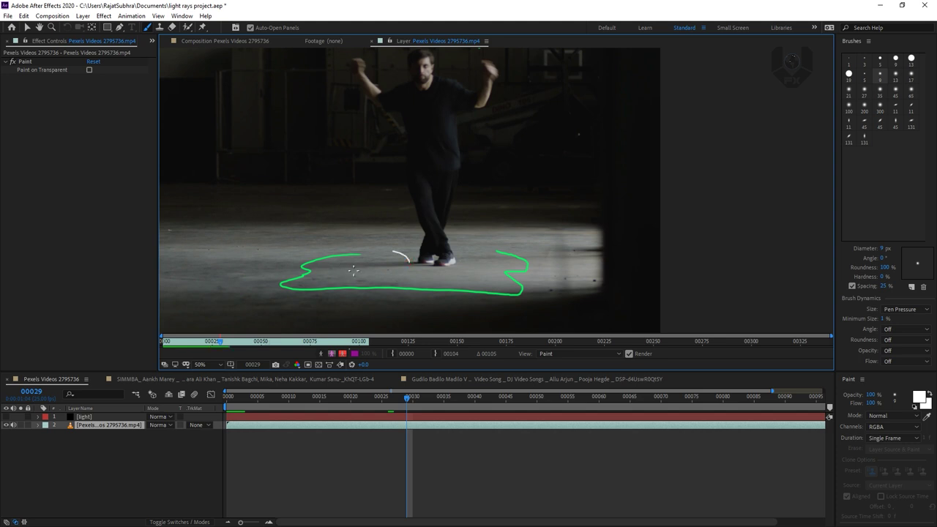
{"action": "mouse_move", "coordinate": [363, 236]}
{"action": "left_mouse_down"}
{"action": "mouse_move", "coordinate": [379, 253]}
{"action": "mouse_move", "coordinate": [480, 239]}
{"action": "mouse_move", "coordinate": [498, 254]}
{"action": "mouse_move", "coordinate": [502, 242]}
{"action": "mouse_move", "coordinate": [527, 252]}
{"action": "left_mouse_up"}
{"action": "left_click_drag", "start_coordinate": [468, 282], "coordinate": [485, 269]}
{"action": "left_click_drag", "start_coordinate": [392, 271], "coordinate": [407, 268]}
Step: Add the last white splash strokes near the dancer's feet on frame 30
{"action": "key", "text": "Page_Down"}
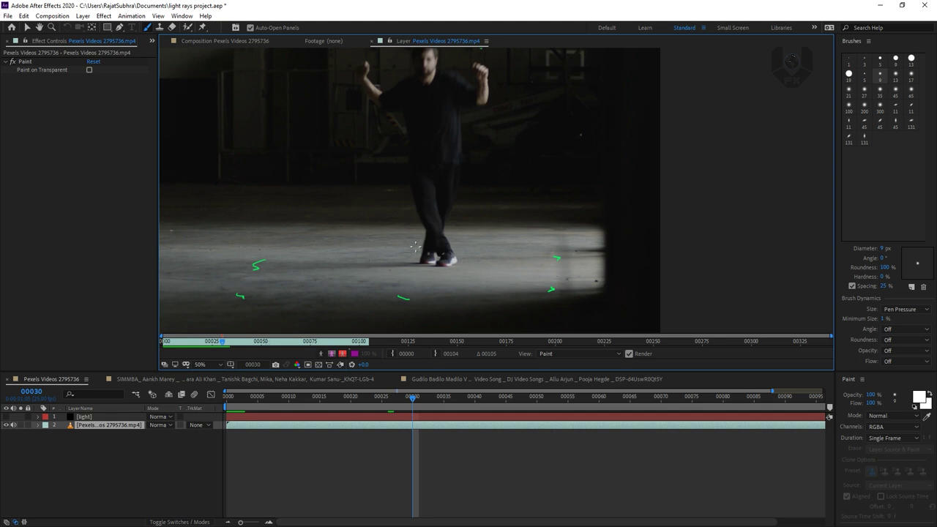
{"action": "left_click_drag", "start_coordinate": [380, 254], "coordinate": [420, 264]}
{"action": "left_click", "coordinate": [442, 276]}
Step: End the work area at about frame 33 and play back the painted footage layer
{"action": "left_click_drag", "start_coordinate": [295, 407], "coordinate": [396, 371]}
{"action": "left_click_drag", "start_coordinate": [425, 397], "coordinate": [378, 386]}
{"action": "key", "text": "space"}
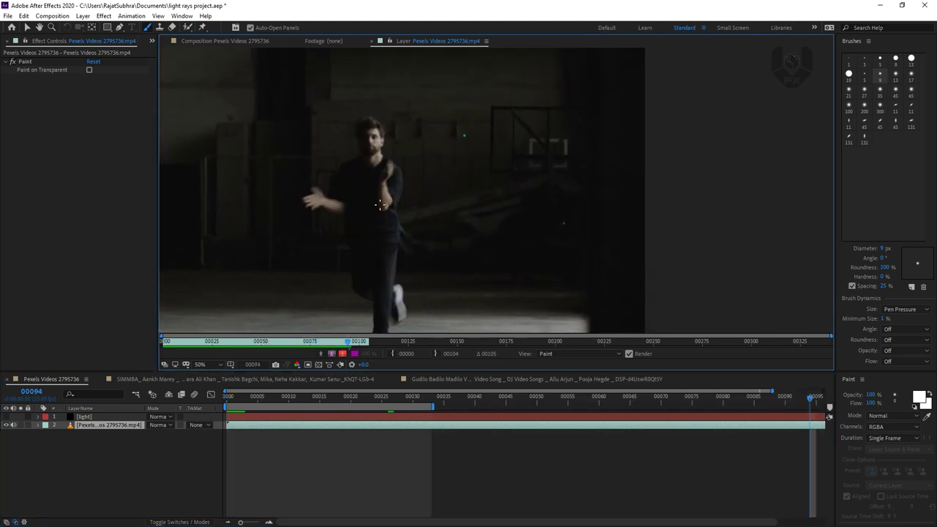
{"action": "key", "text": "space"}
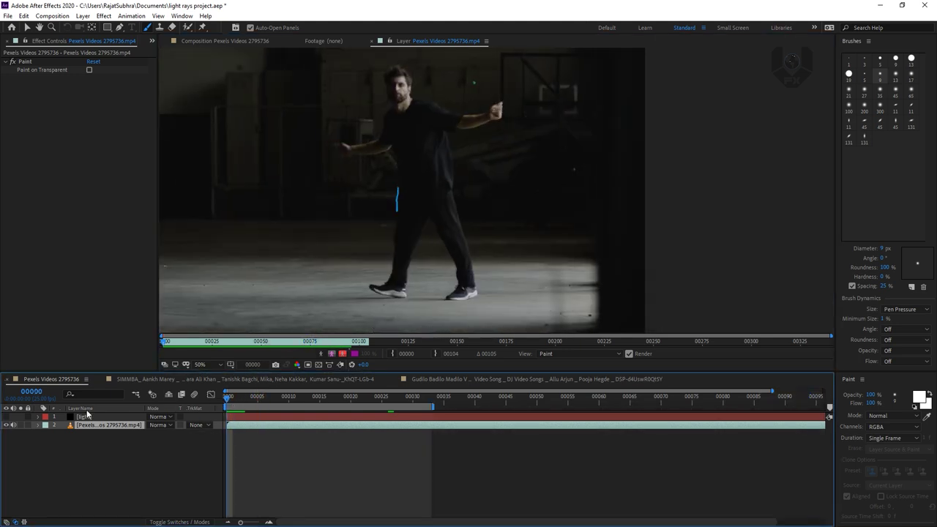
Step: Go back to the composition view and cut the Paint effect from the Pexels footage layer
{"action": "left_click", "coordinate": [207, 41]}
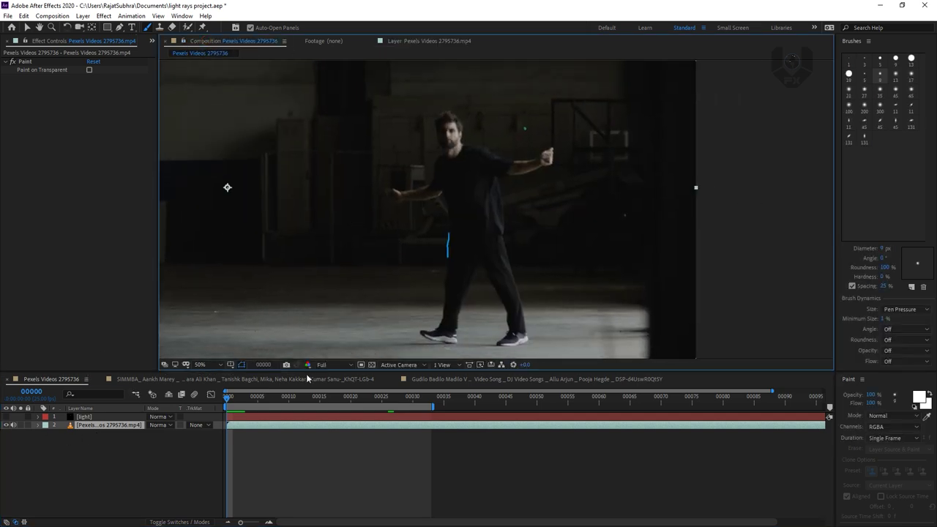
{"action": "left_click_drag", "start_coordinate": [228, 398], "coordinate": [325, 399]}
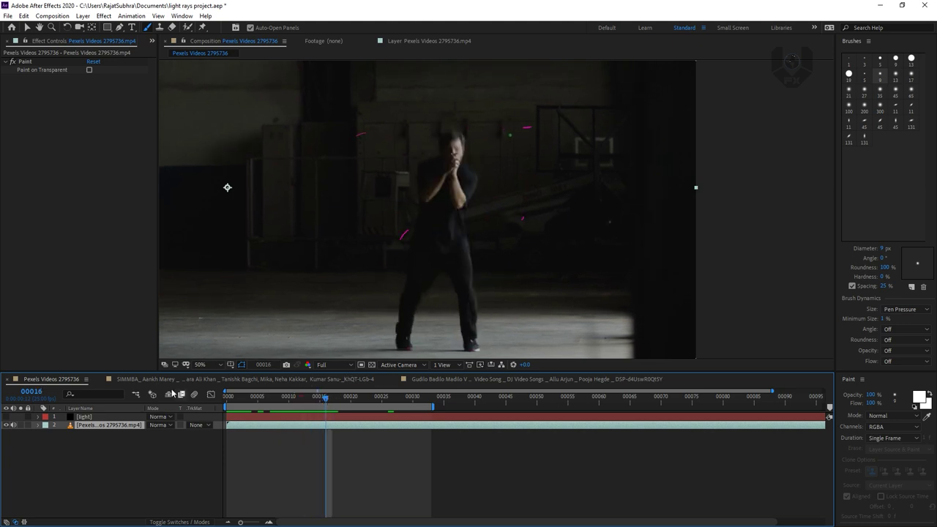
{"action": "left_click", "coordinate": [38, 426]}
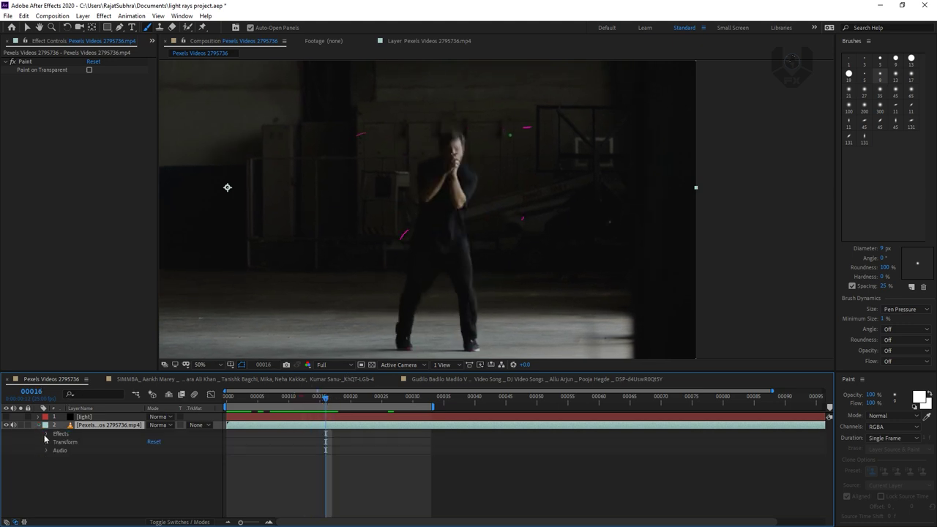
{"action": "left_click", "coordinate": [47, 434]}
{"action": "left_click", "coordinate": [66, 443]}
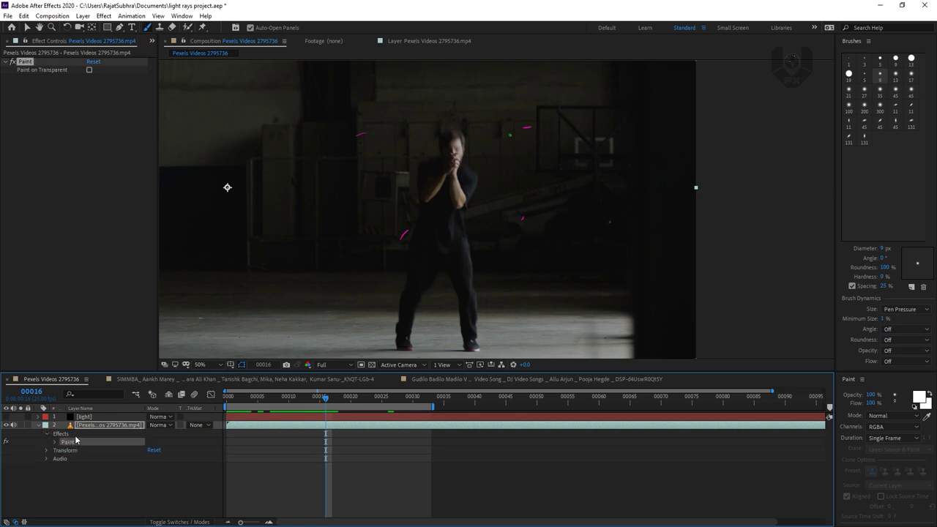
{"action": "key", "text": "Delete"}
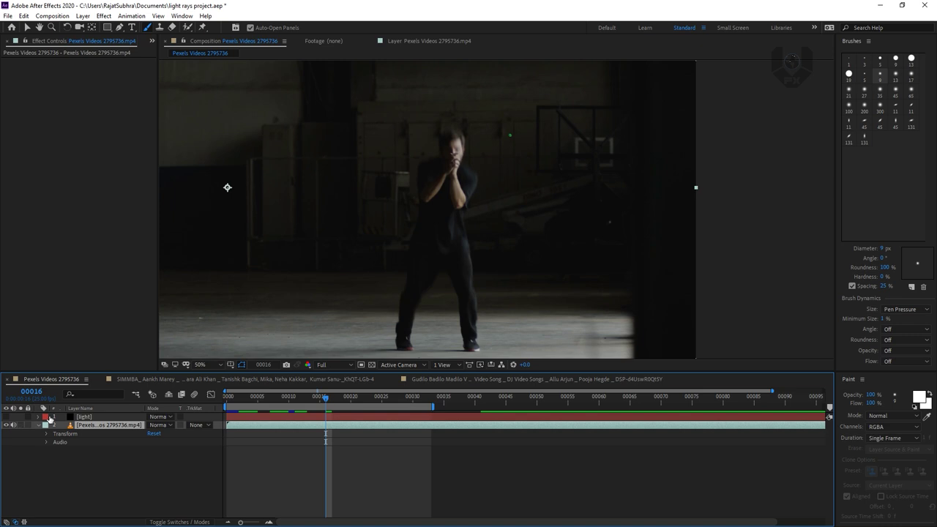
Step: Paste the Paint effect onto the light layer at frame 0 and make that layer visible
{"action": "left_click", "coordinate": [77, 417]}
{"action": "key", "text": "space"}
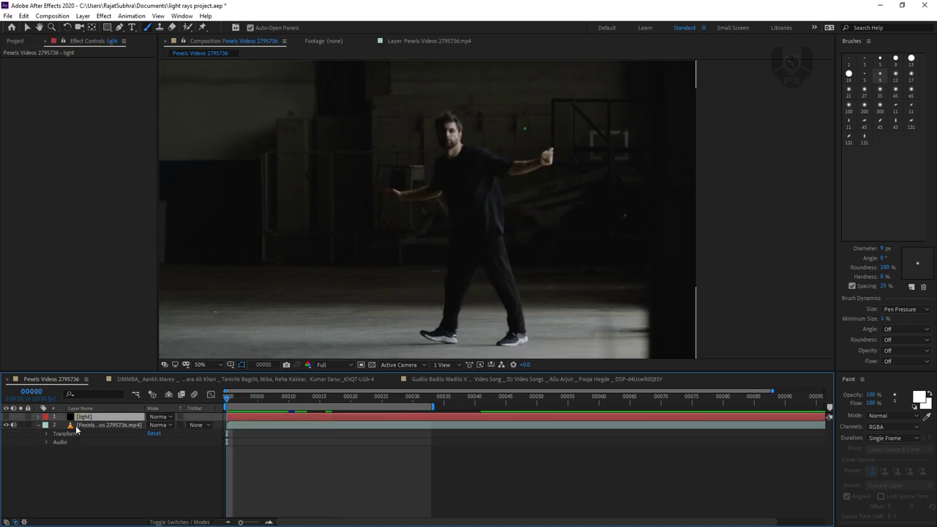
{"action": "key", "text": "ctrl+z"}
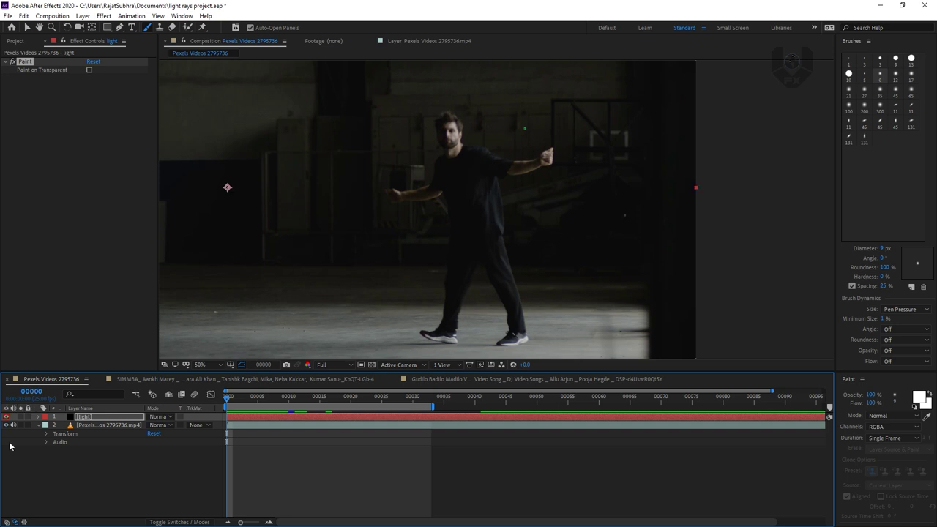
{"action": "left_click", "coordinate": [44, 460]}
{"action": "mouse_move", "coordinate": [240, 398]}
{"action": "left_mouse_down"}
{"action": "mouse_move", "coordinate": [298, 398]}
{"action": "mouse_move", "coordinate": [261, 395]}
{"action": "mouse_move", "coordinate": [277, 395]}
{"action": "left_mouse_up"}
Step: Set the light layer's blending mode to Screen and check the strokes over the footage
{"action": "left_click", "coordinate": [159, 418]}
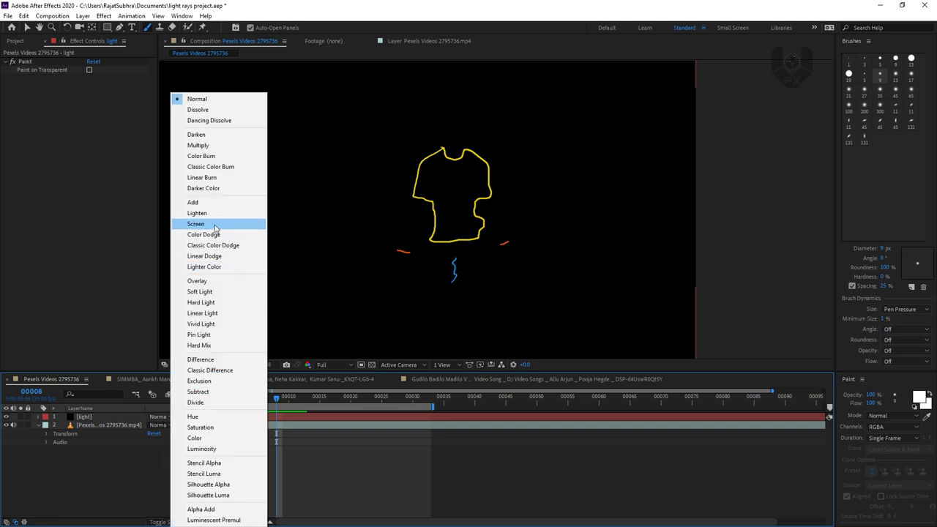
{"action": "left_click", "coordinate": [215, 224]}
{"action": "mouse_move", "coordinate": [275, 400]}
{"action": "left_mouse_down"}
{"action": "mouse_move", "coordinate": [295, 397]}
{"action": "mouse_move", "coordinate": [264, 400]}
{"action": "left_mouse_up"}
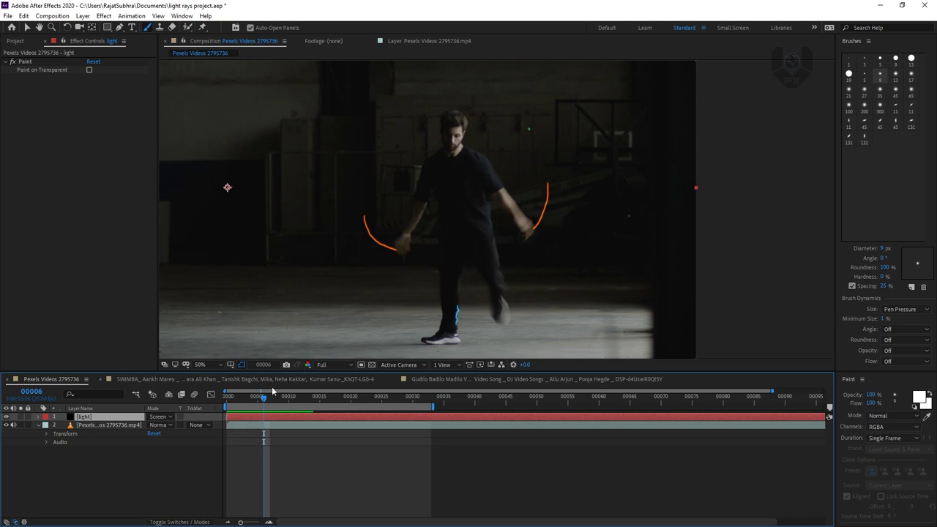
Step: Apply the Stylize Glow effect to the light layer
{"action": "left_click", "coordinate": [103, 426]}
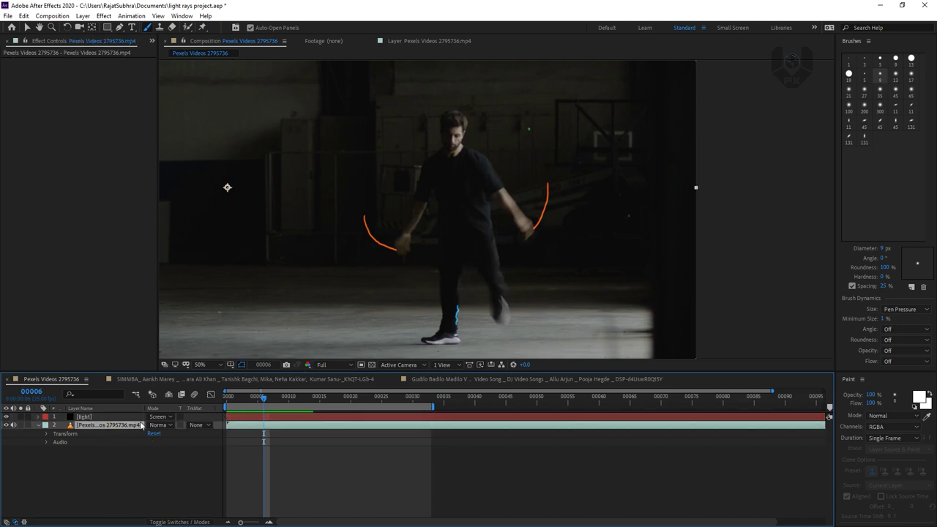
{"action": "key", "text": "Home"}
{"action": "left_click", "coordinate": [95, 416]}
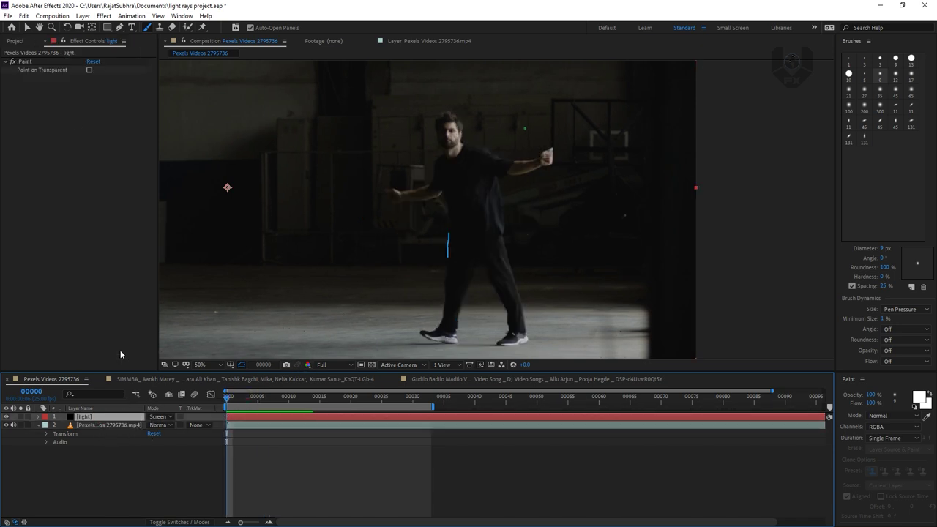
{"action": "left_click", "coordinate": [105, 17]}
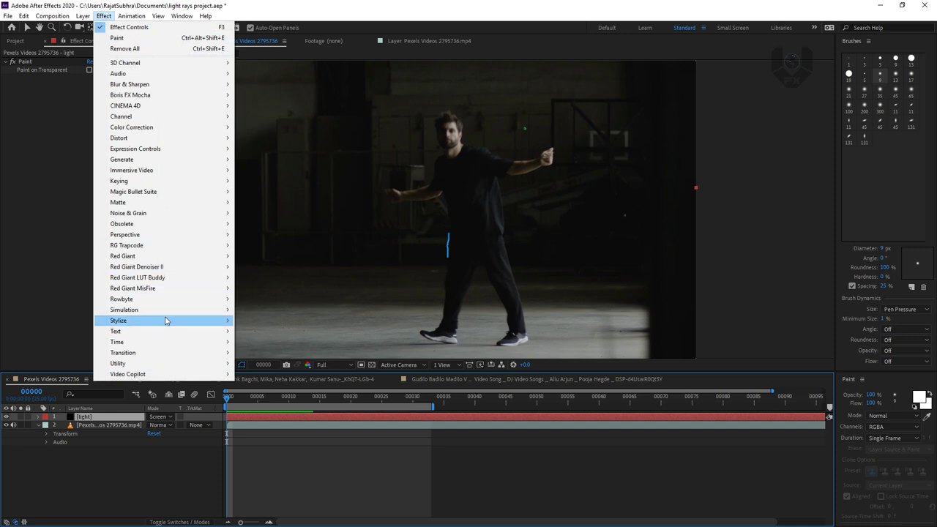
{"action": "mouse_move", "coordinate": [167, 321]}
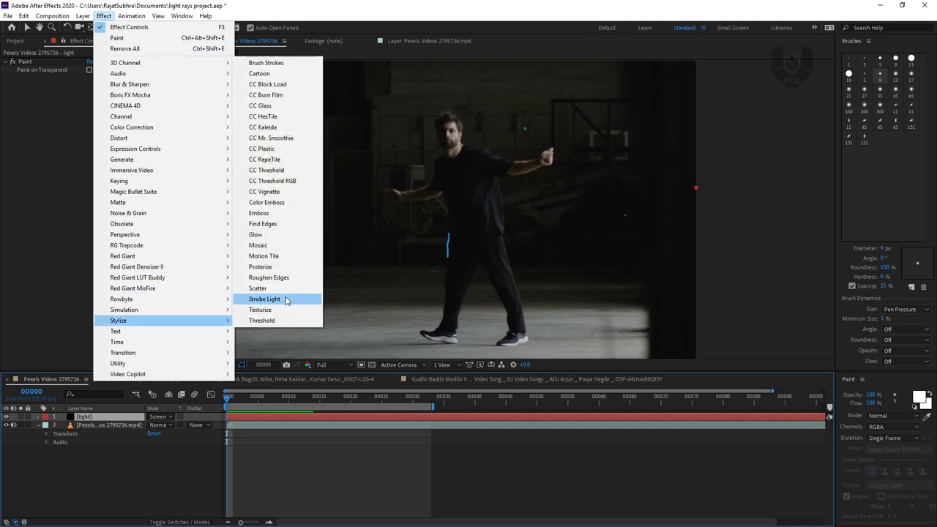
{"action": "left_click", "coordinate": [278, 236]}
Step: Set the Glow threshold to 62%, radius to 40 and intensity to 1.1, and preview from frame 0
{"action": "mouse_move", "coordinate": [267, 397]}
{"action": "left_mouse_down"}
{"action": "mouse_move", "coordinate": [285, 396]}
{"action": "mouse_move", "coordinate": [277, 396]}
{"action": "left_mouse_up"}
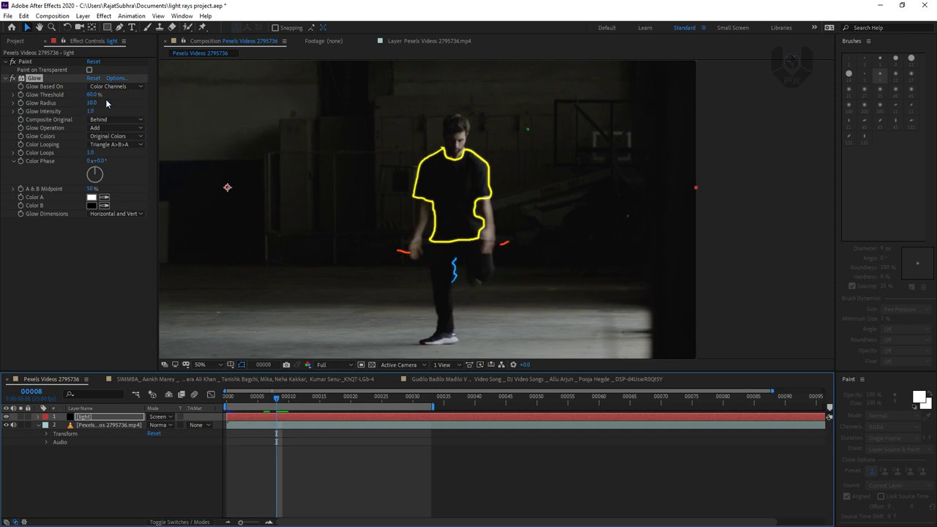
{"action": "mouse_move", "coordinate": [92, 107]}
{"action": "left_mouse_down"}
{"action": "mouse_move", "coordinate": [105, 103]}
{"action": "mouse_move", "coordinate": [100, 96]}
{"action": "left_mouse_up"}
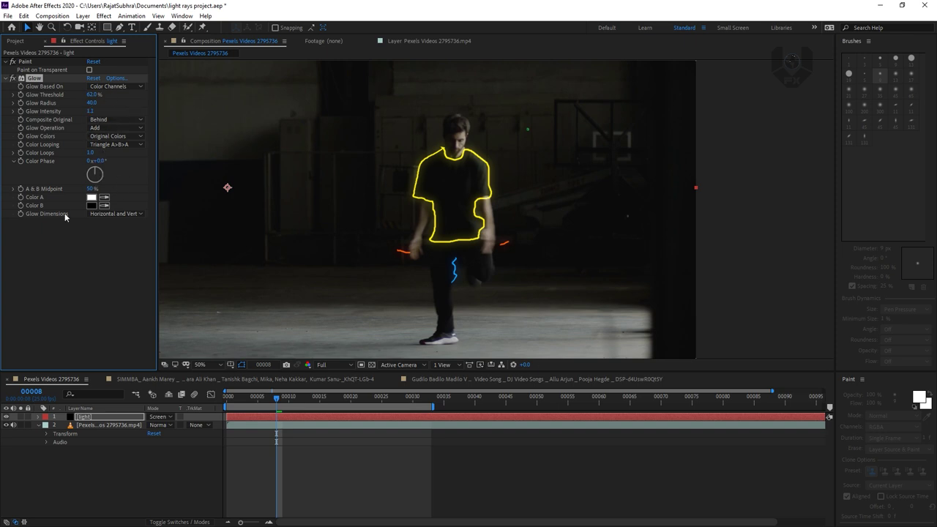
{"action": "left_click", "coordinate": [238, 386]}
{"action": "left_click_drag", "start_coordinate": [259, 402], "coordinate": [227, 402]}
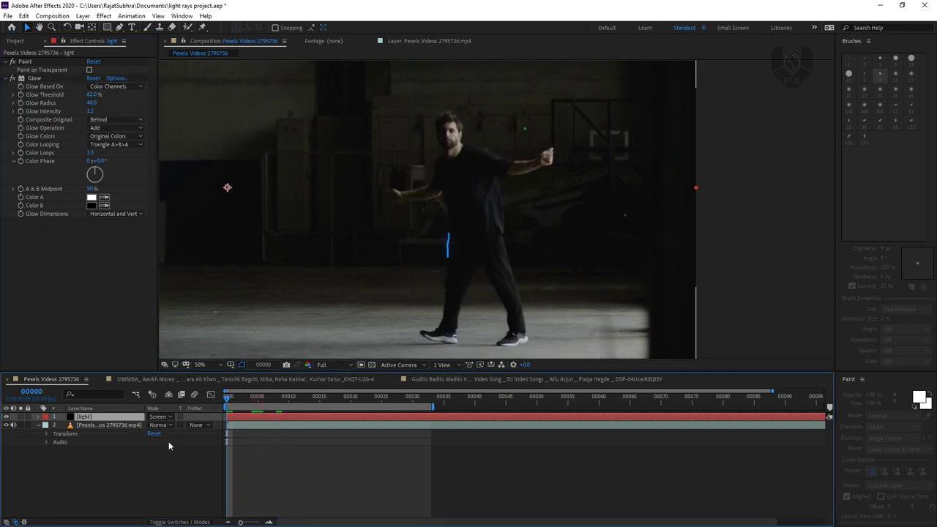
{"action": "key", "text": "space"}
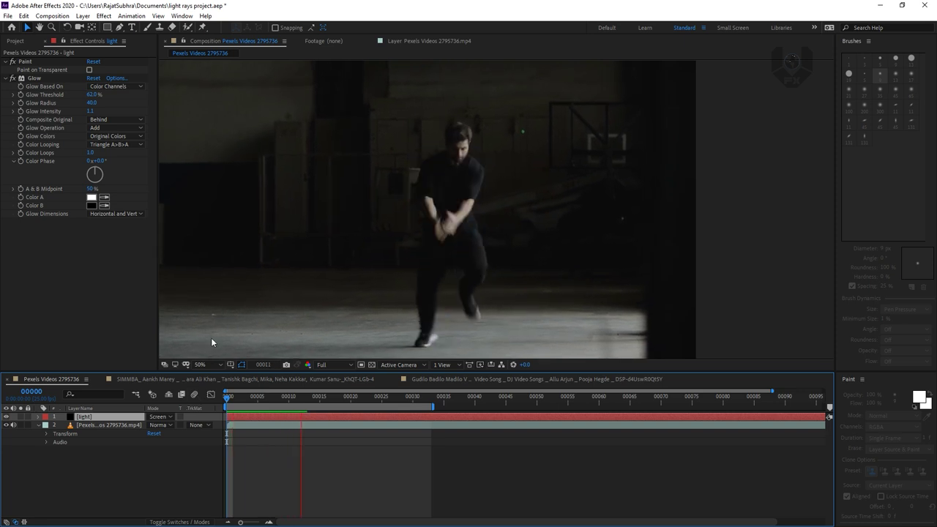